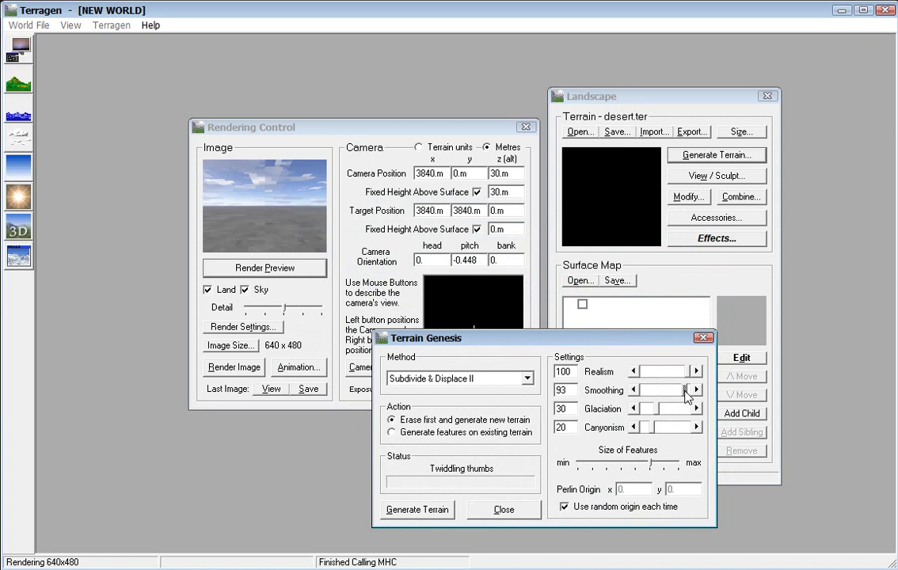
- Set Canyonism to 10, reduce the size of features to the third mark from the minimum, and generate the terrain
drag(653, 427, 651, 427)
click(428, 510)
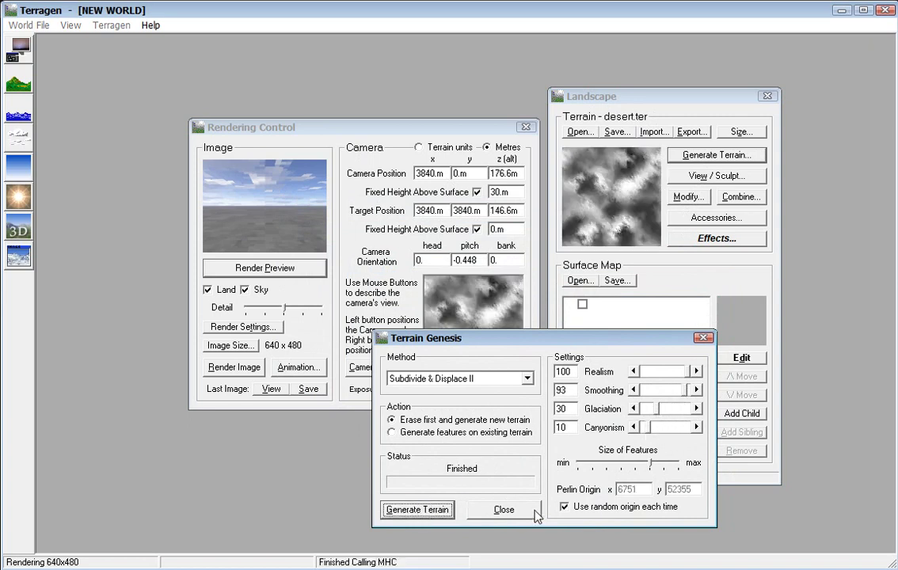
drag(647, 472, 599, 468)
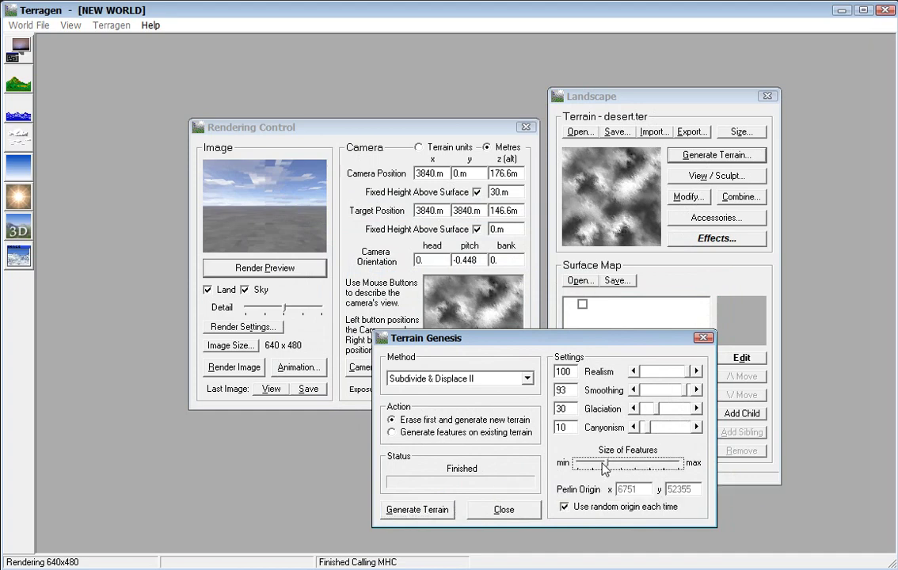
click(417, 509)
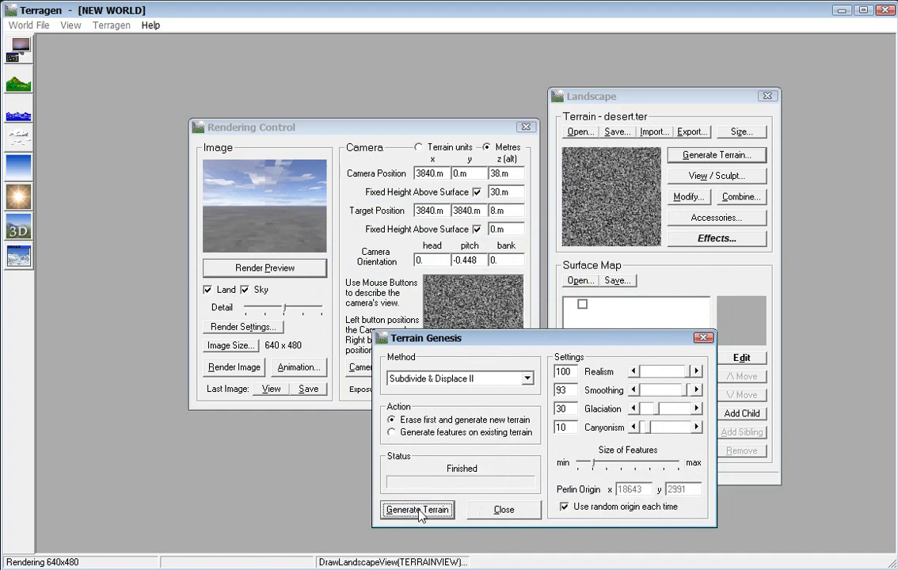
click(616, 468)
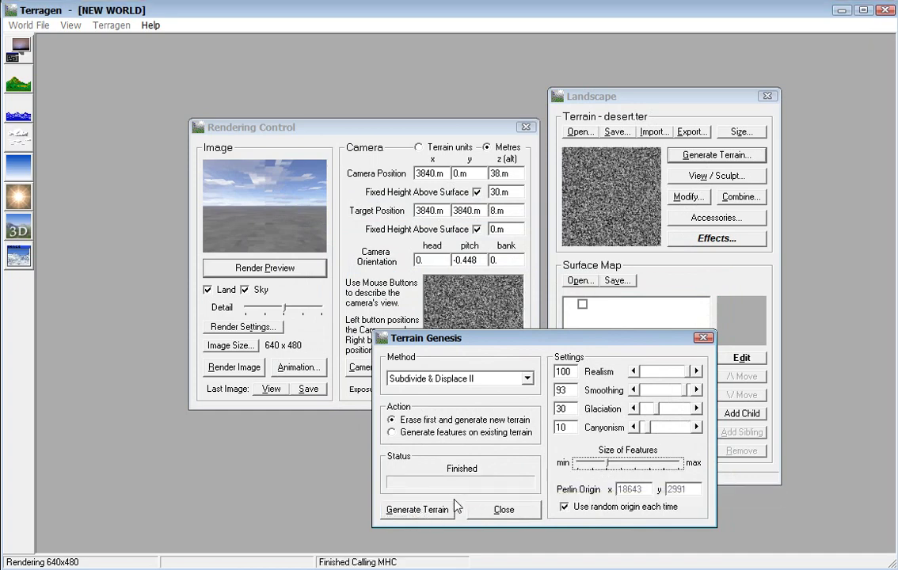
click(423, 511)
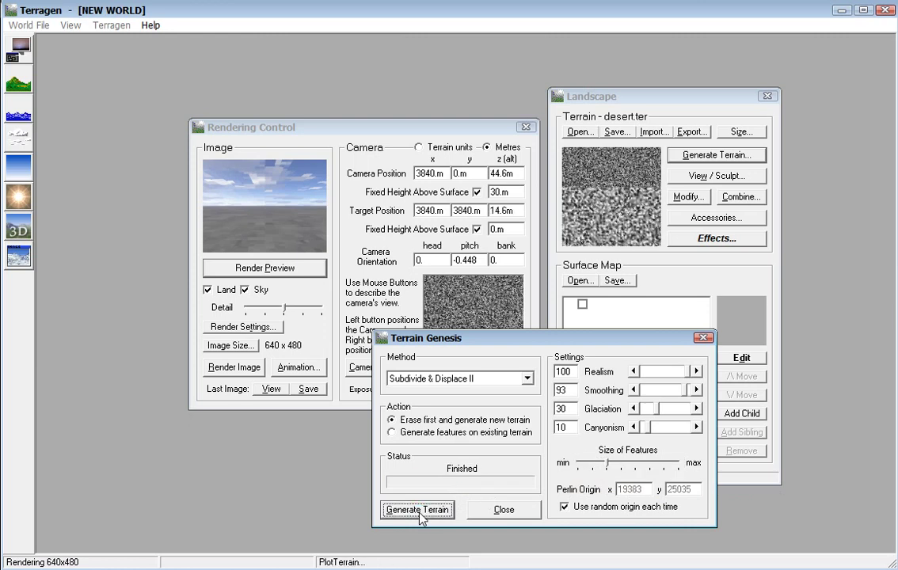
- Raise Glaciation to 79 and regenerate the terrain
click(663, 412)
drag(663, 411, 677, 411)
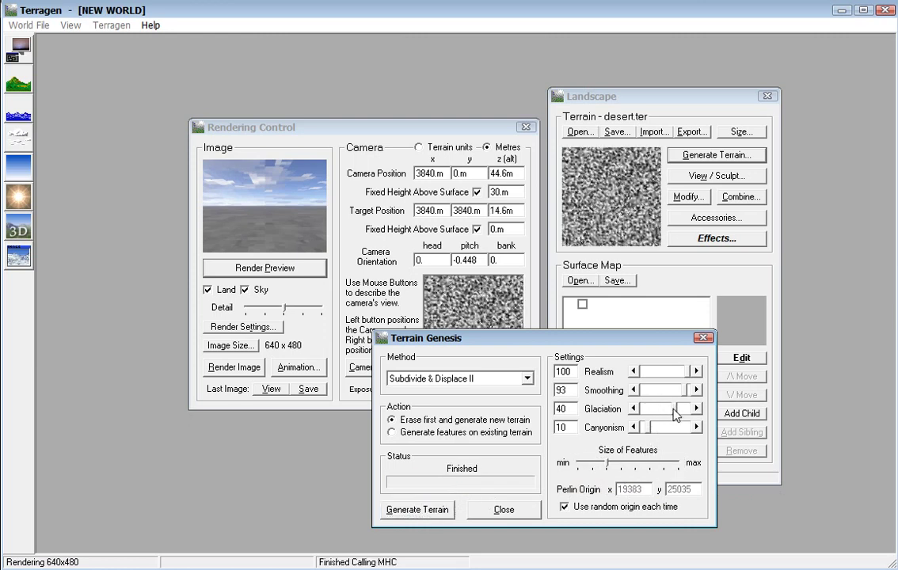
click(427, 512)
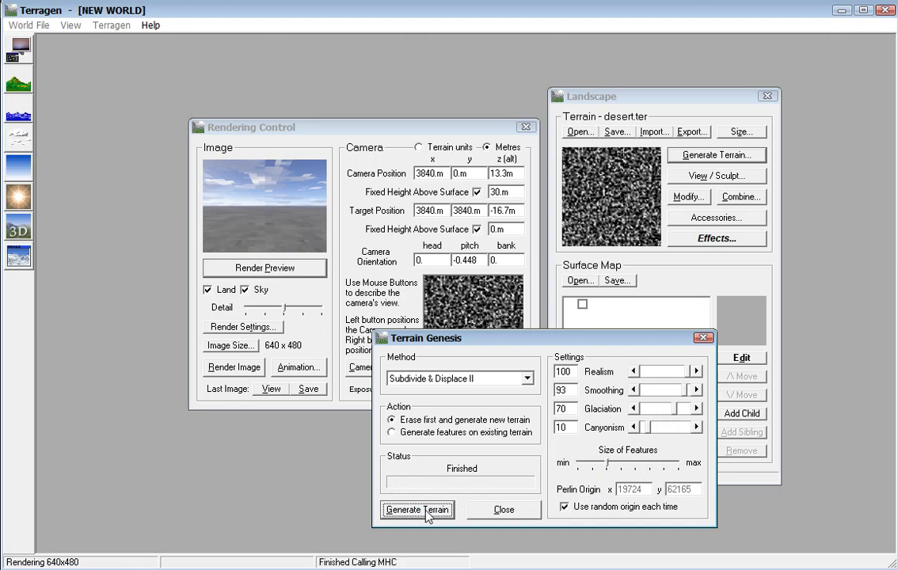
drag(674, 410, 685, 410)
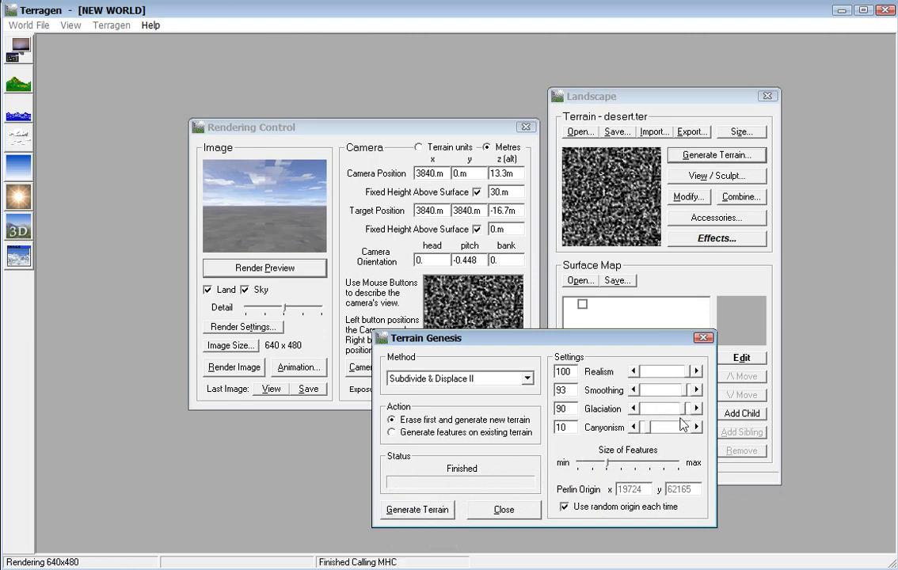
drag(684, 412, 678, 412)
click(410, 512)
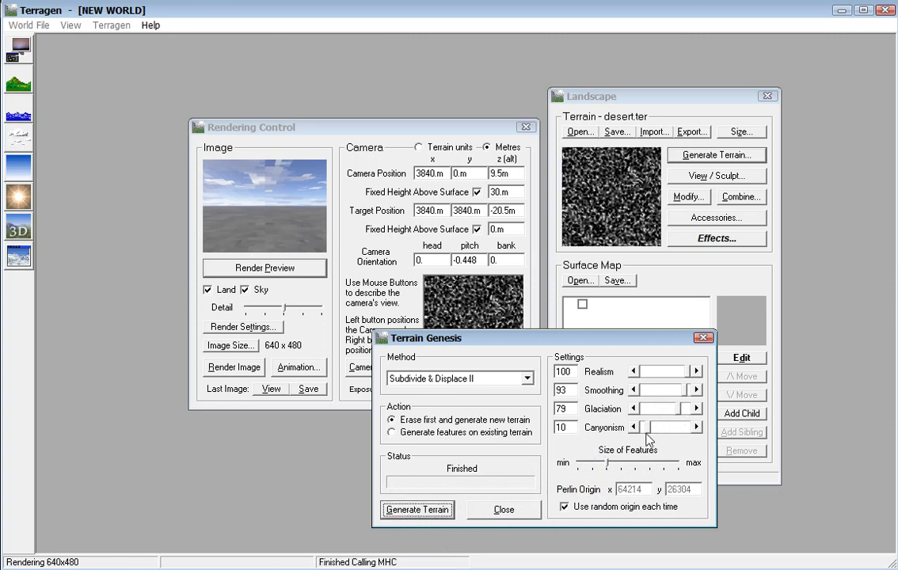
- Try generating the terrain with Canyonism at 53, then restore it to 10 and regenerate
drag(650, 434, 664, 429)
click(443, 512)
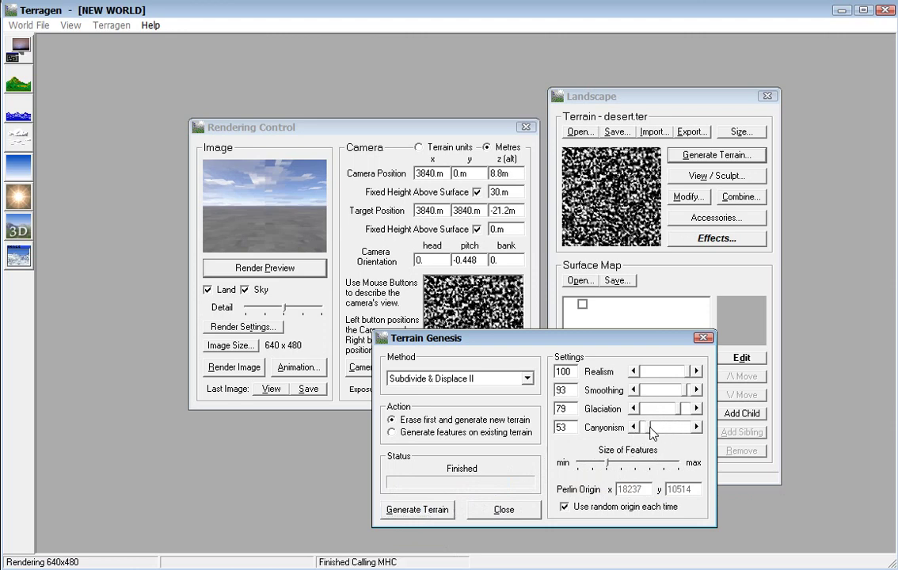
drag(670, 427, 623, 448)
click(413, 509)
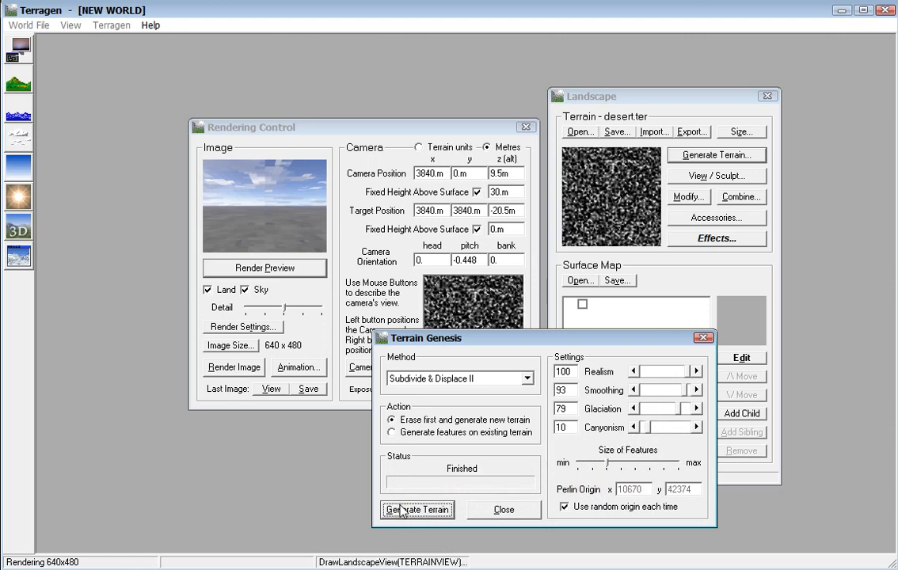
- Close the terrain generator and render a preview of the generated landscape
click(703, 337)
click(252, 268)
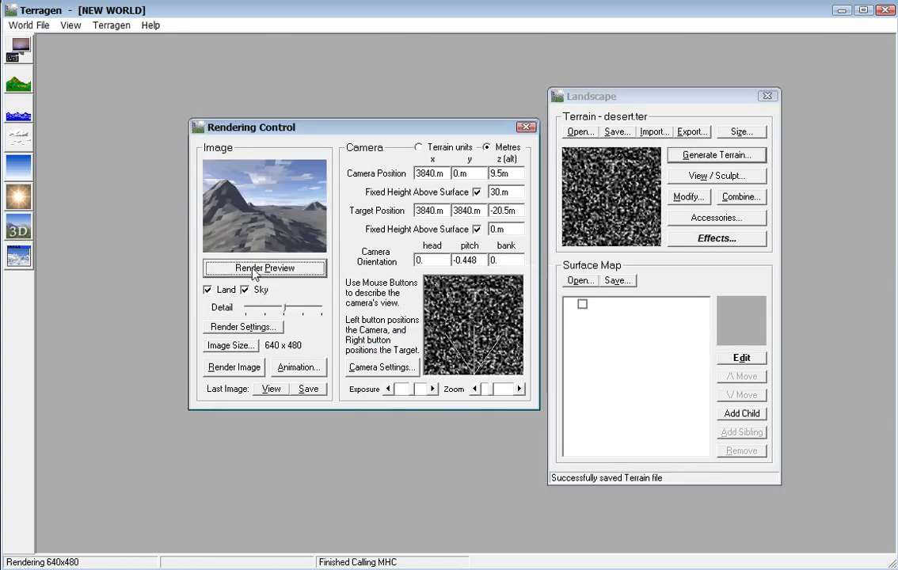
- Set the upper limit of the terrain's height range to 3 m and render a preview
click(685, 199)
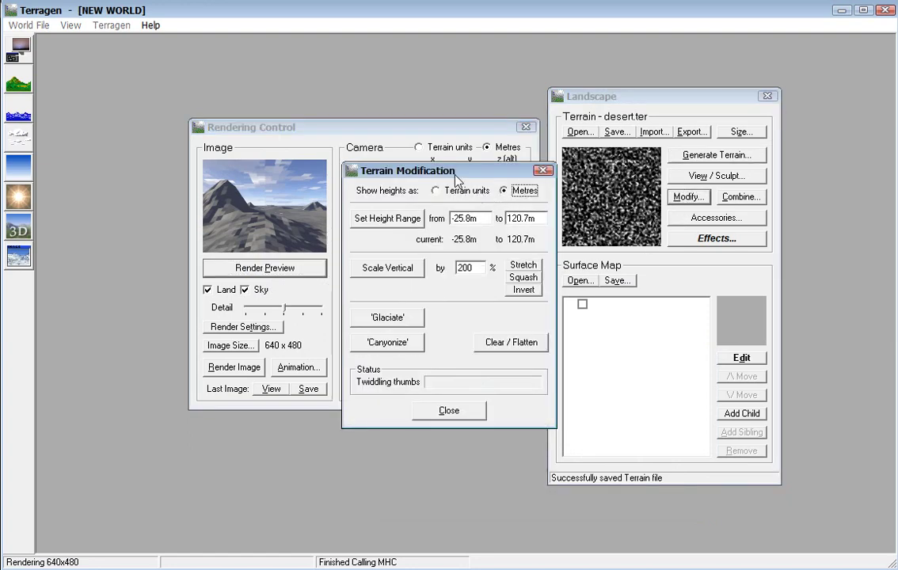
drag(456, 175, 586, 315)
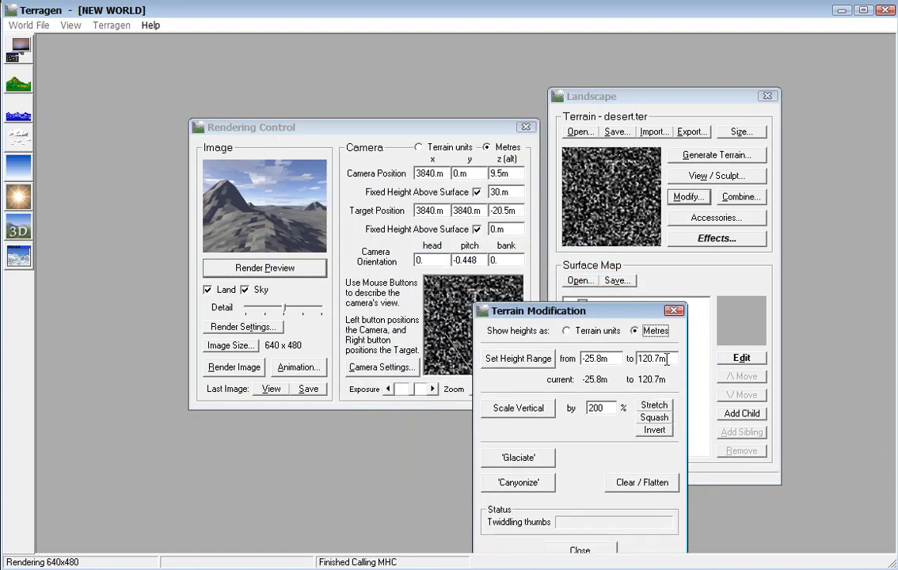
click(632, 357)
double_click(656, 359)
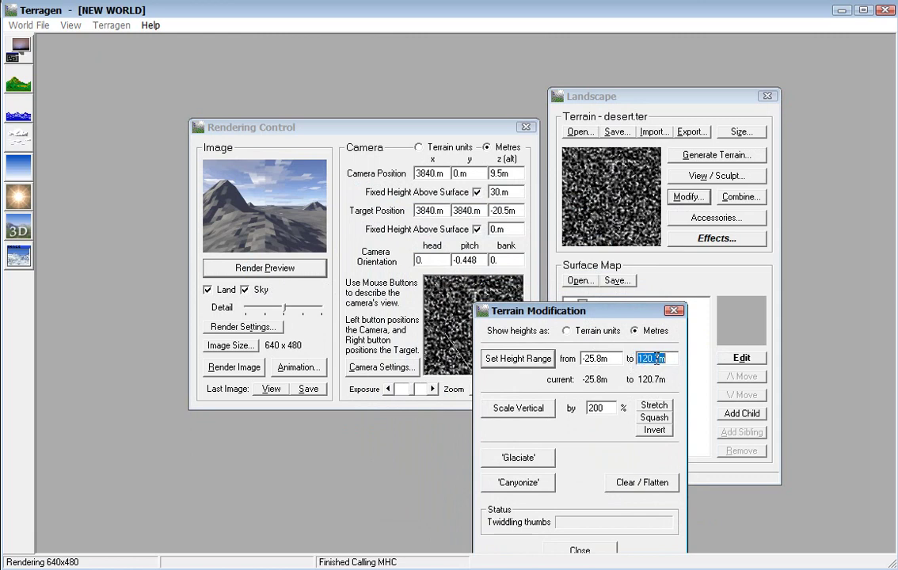
text(3)
click(522, 358)
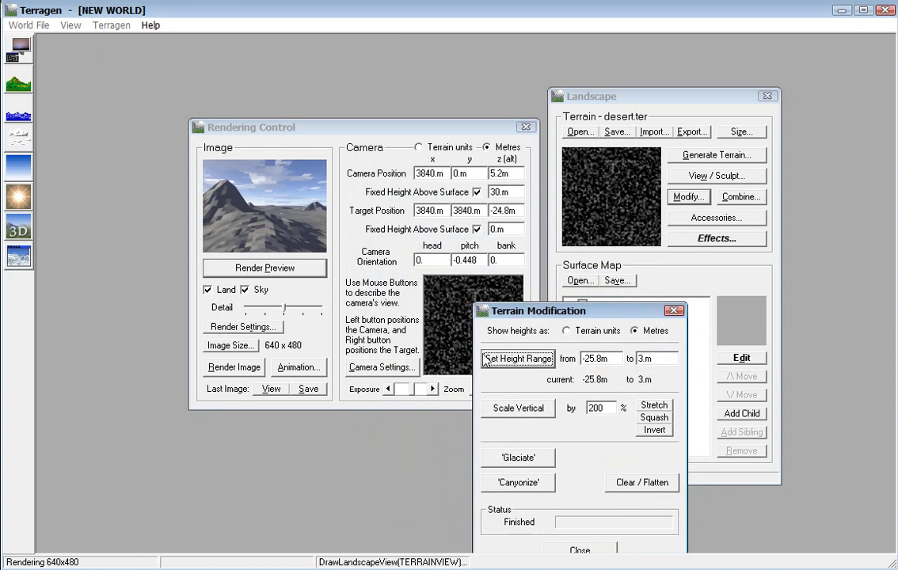
click(673, 310)
click(252, 271)
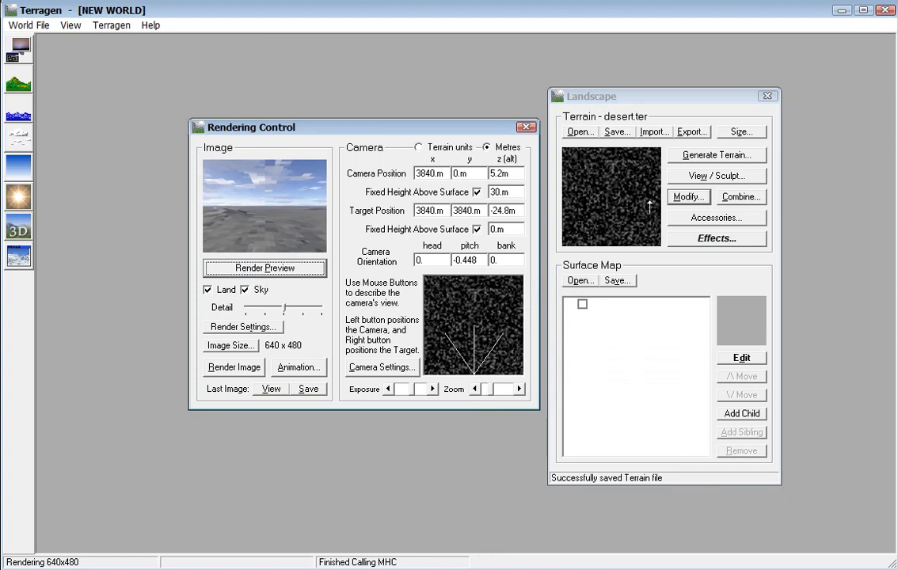
- Colour the base surface layer sandy orange with red 213, green 112 and blue 35, and render a preview
double_click(604, 303)
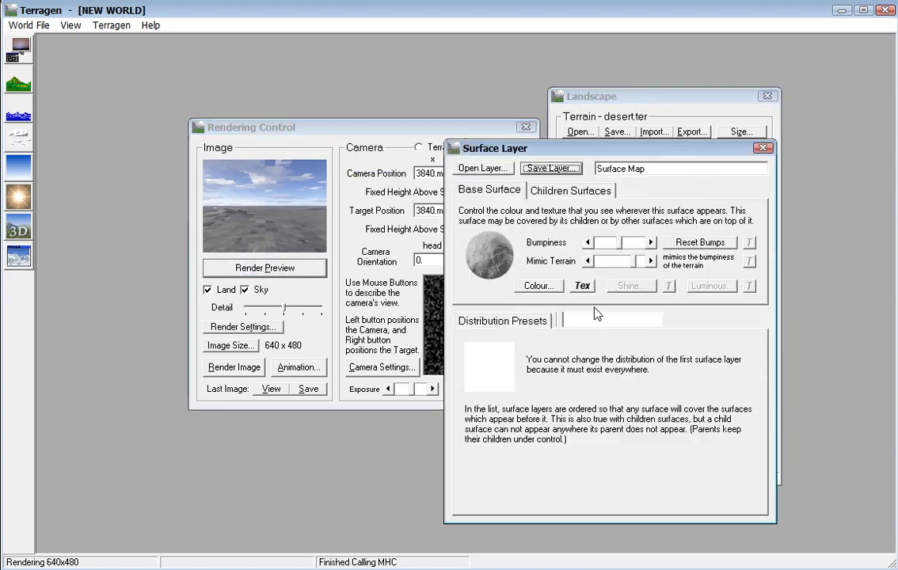
click(537, 286)
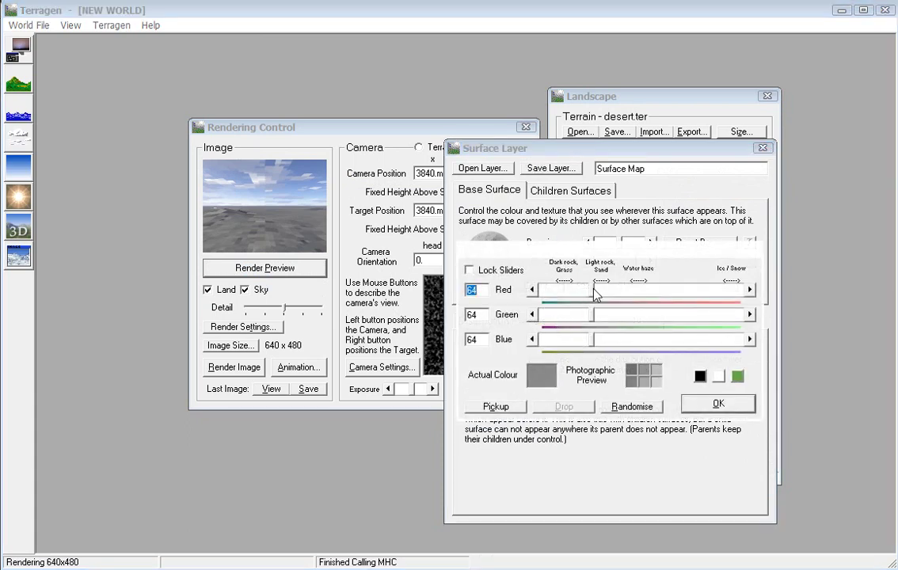
drag(613, 291, 724, 291)
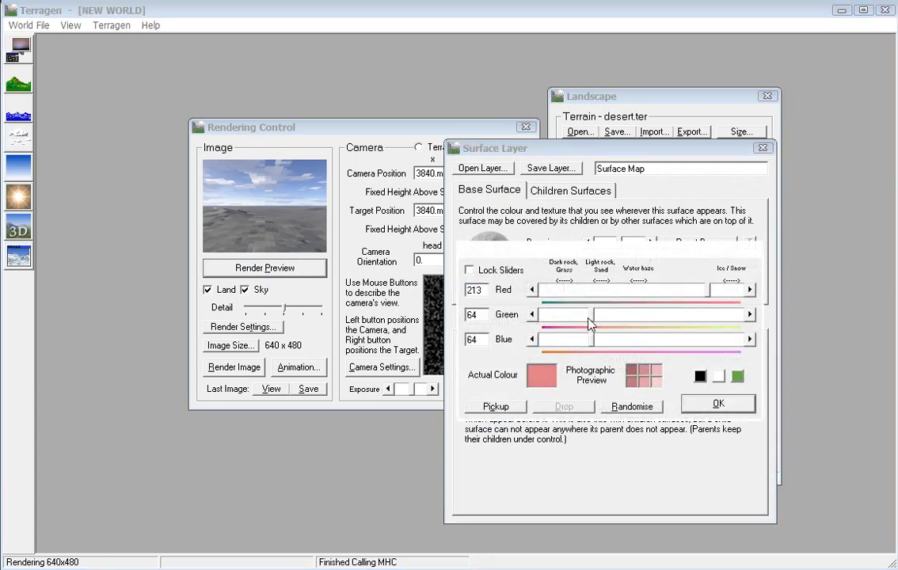
drag(591, 317, 571, 342)
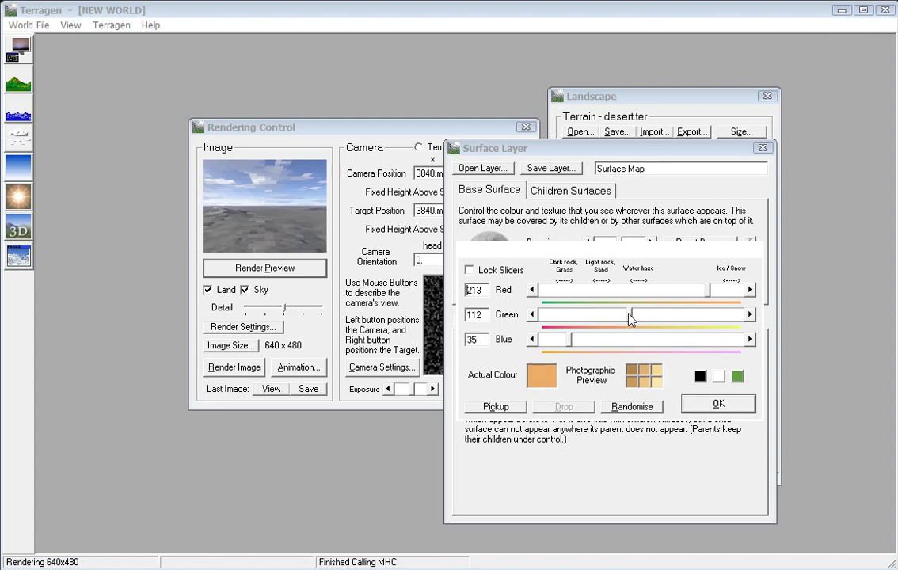
click(716, 403)
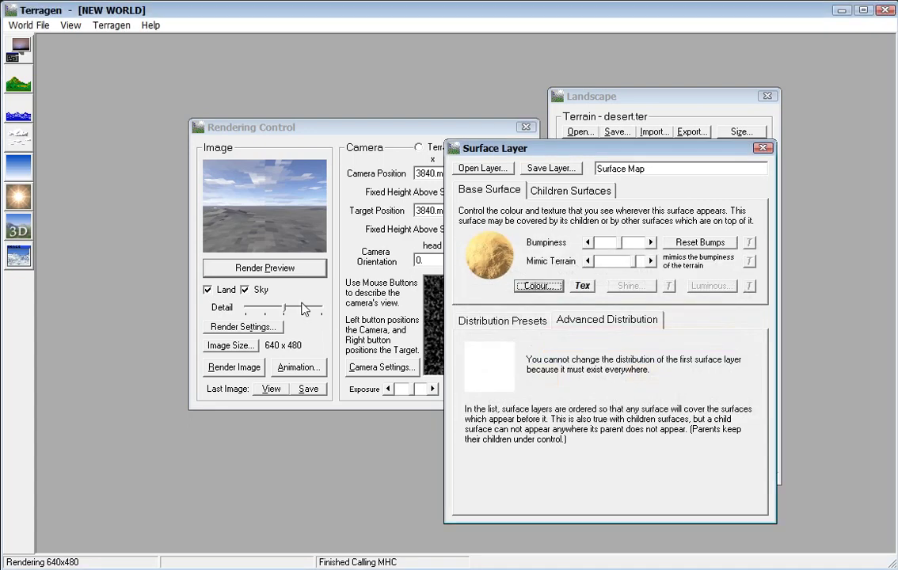
click(257, 269)
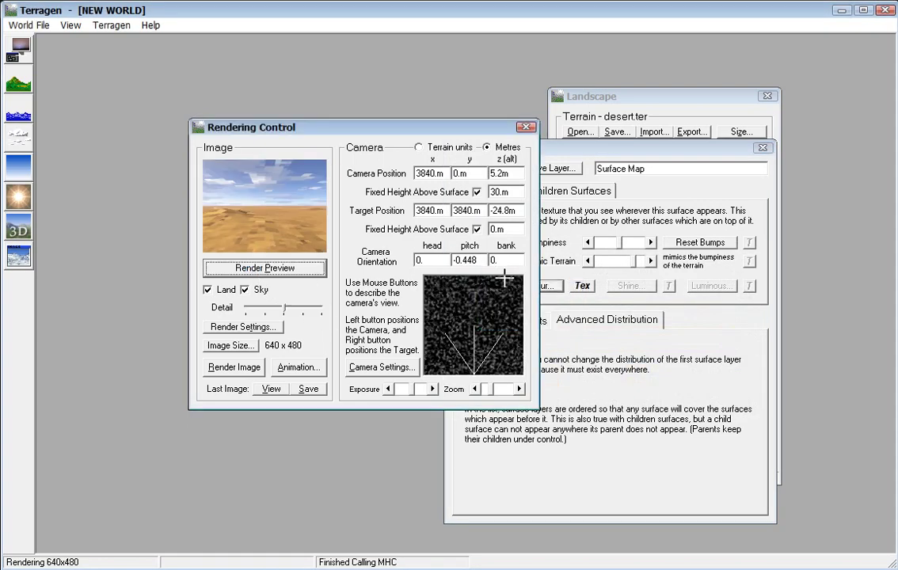
- Reduce the base surface layer's bumpiness to roughly a quarter of its range and render a preview
click(575, 168)
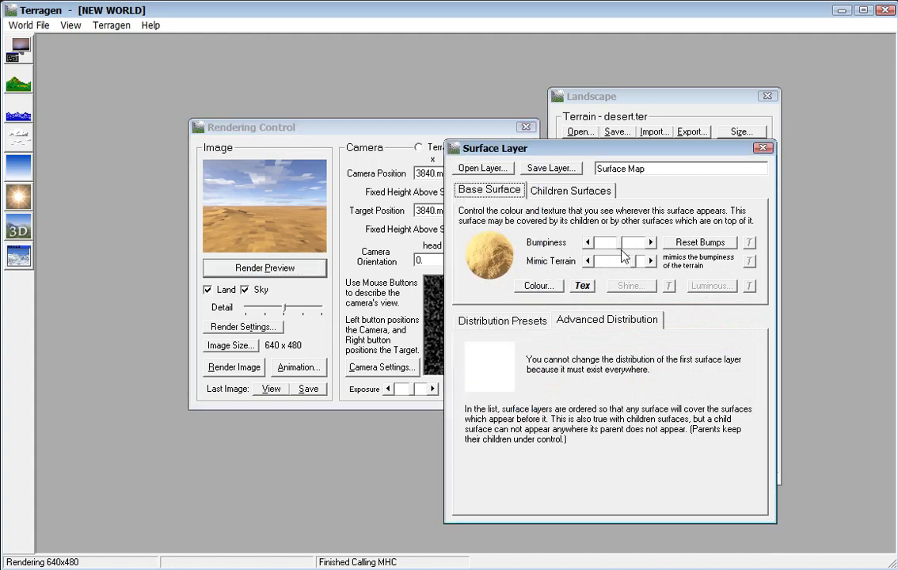
drag(622, 250, 607, 250)
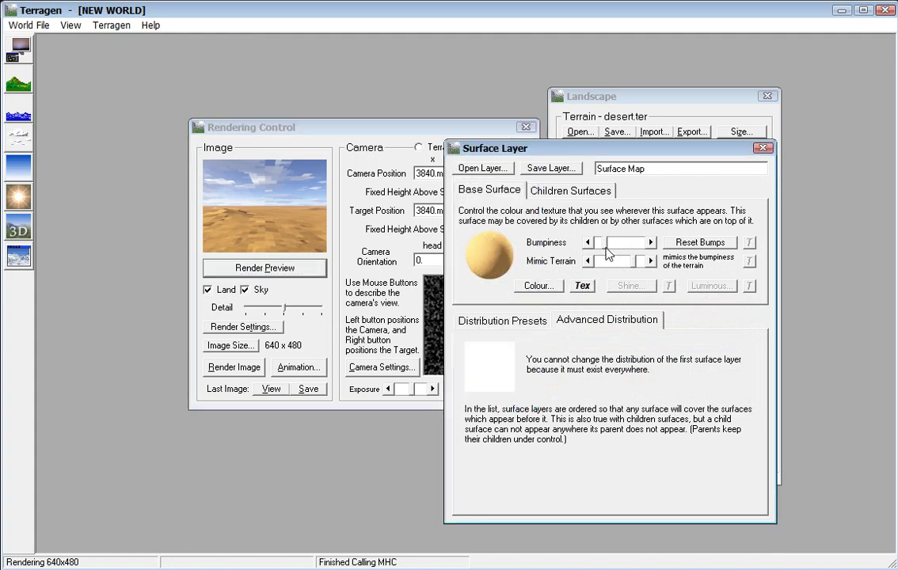
click(258, 270)
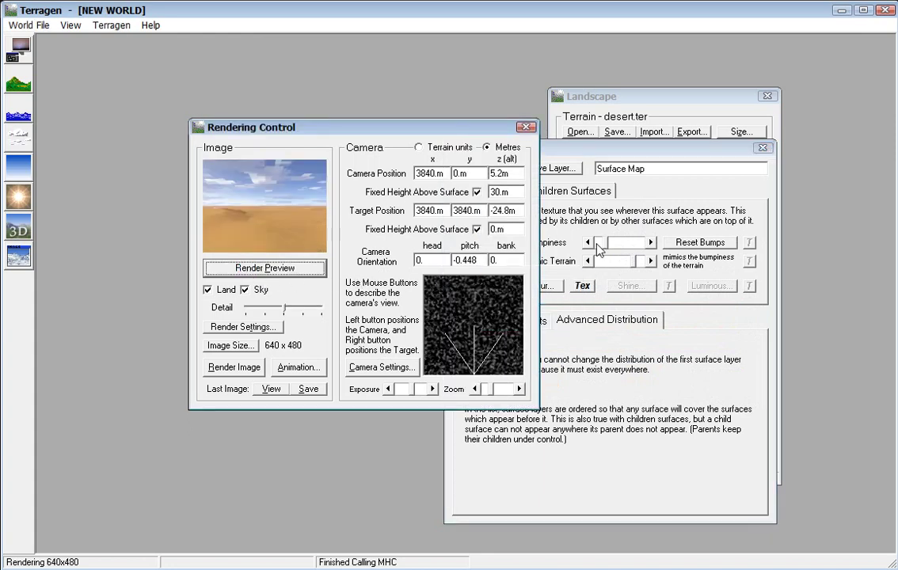
click(650, 112)
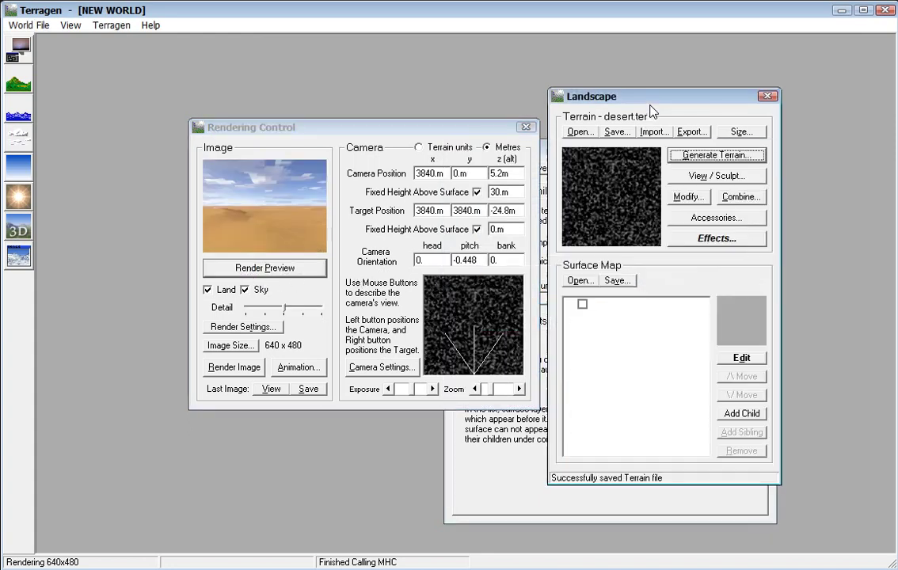
click(693, 201)
drag(457, 172, 627, 242)
click(712, 237)
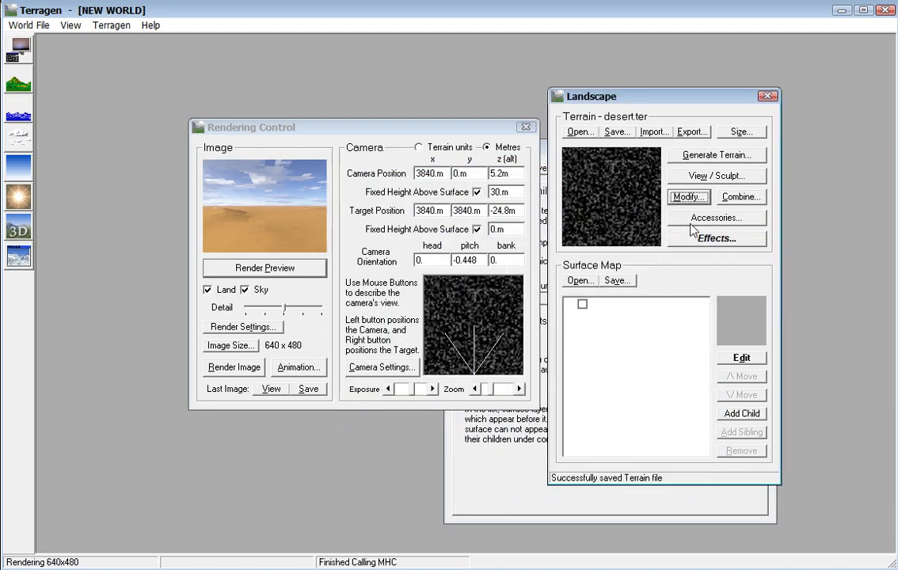
- Regenerate the terrain with the size of features at the second mark from the minimum, and render a preview
click(701, 156)
drag(488, 214, 622, 265)
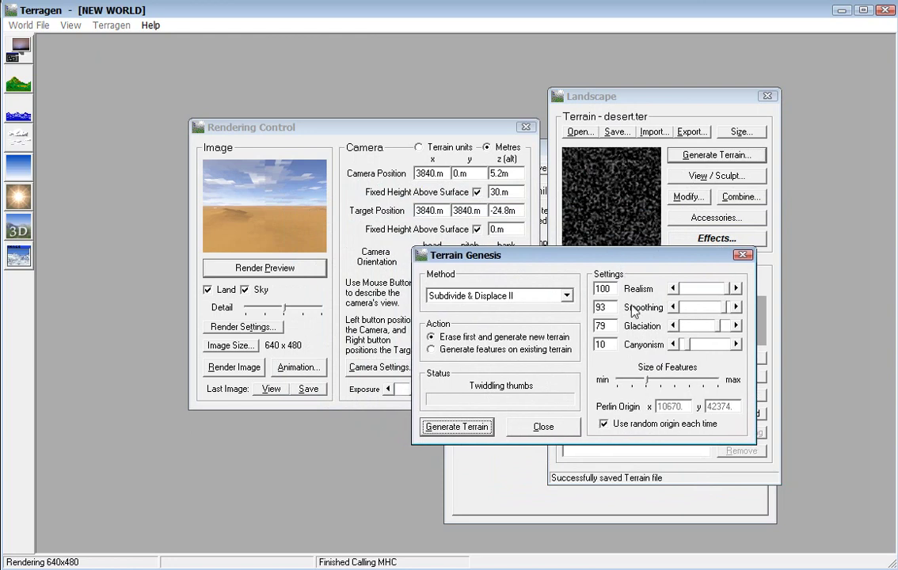
click(649, 384)
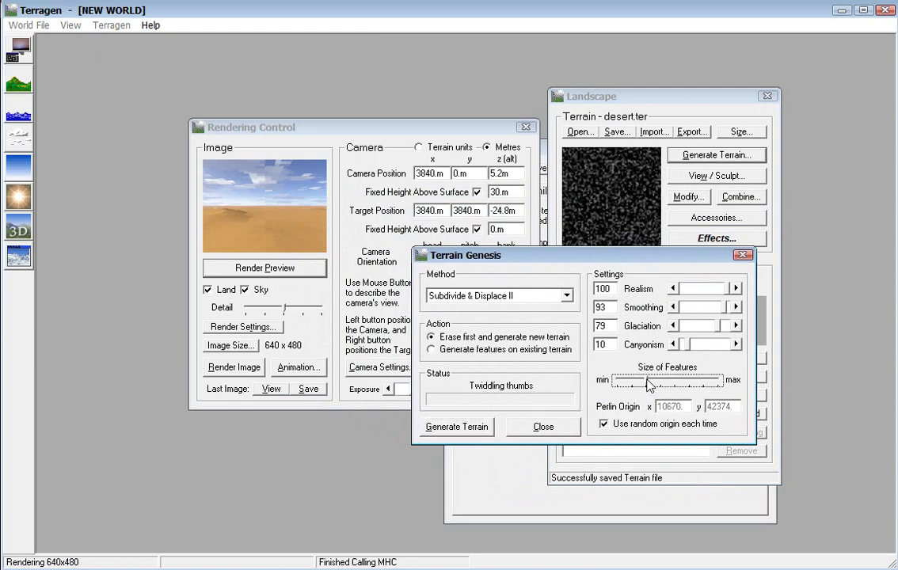
drag(649, 384, 635, 385)
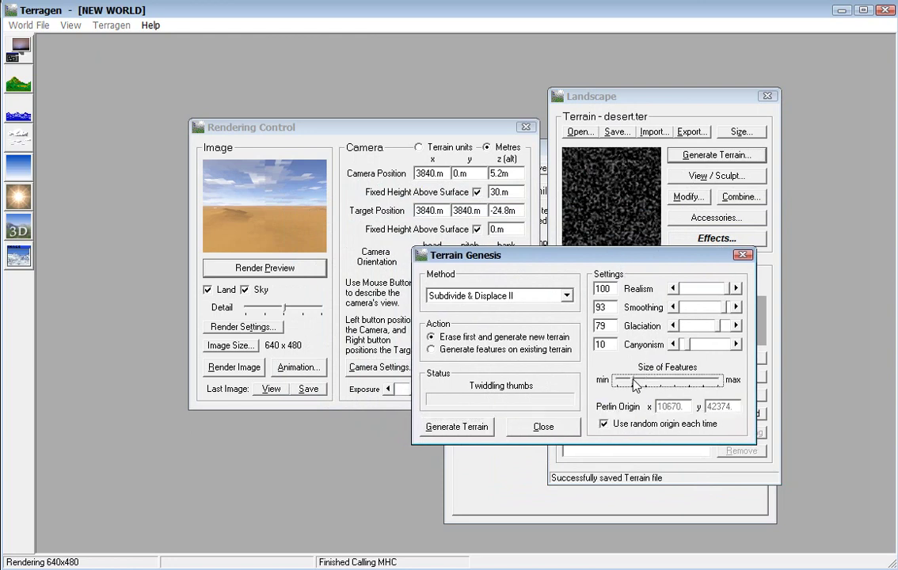
click(461, 431)
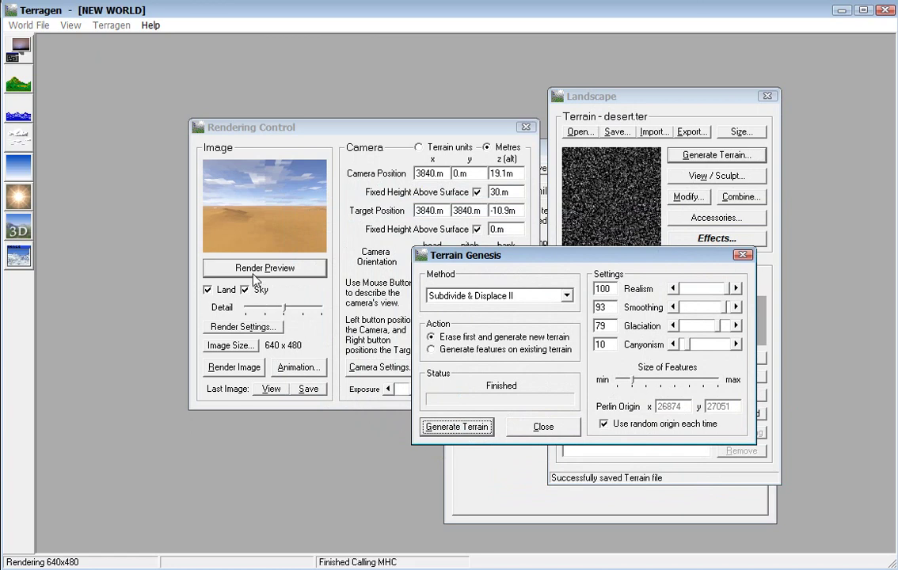
click(543, 427)
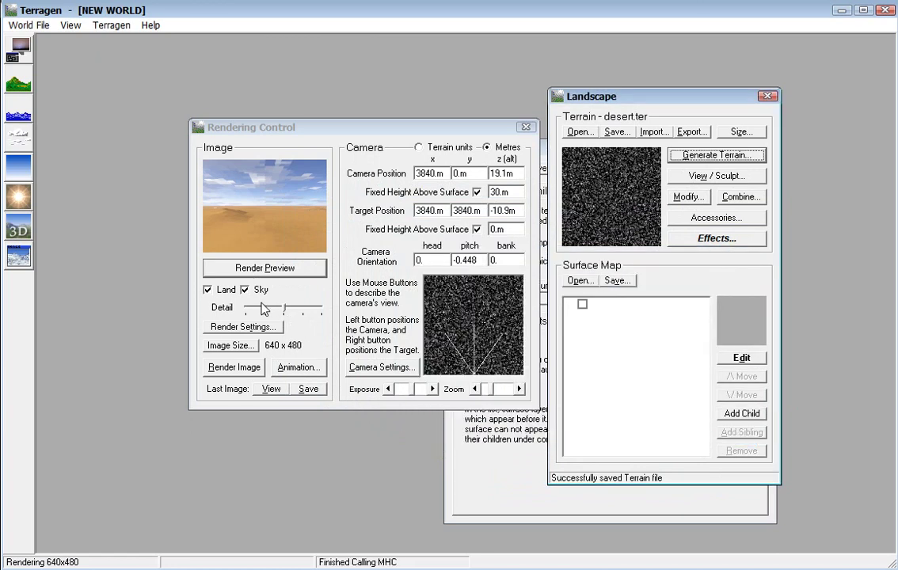
click(261, 269)
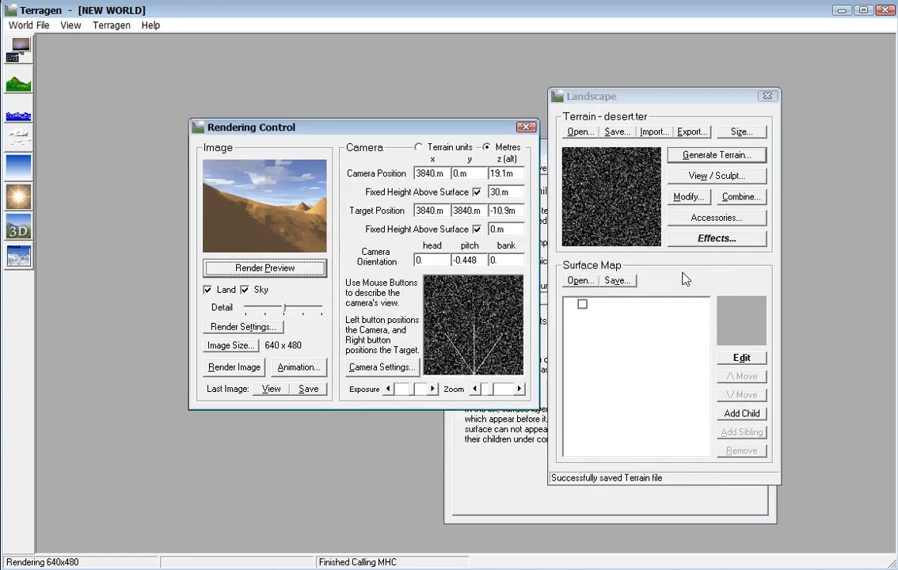
- Set the terrain's height range from 1 m to 3 m
click(688, 197)
double_click(529, 218)
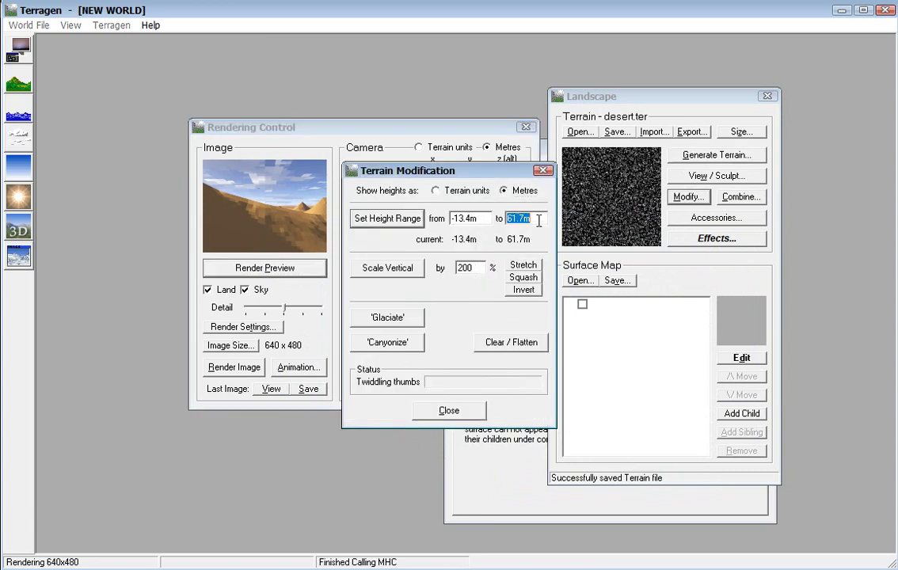
click(507, 220)
drag(537, 221, 510, 222)
text(3)
double_click(478, 218)
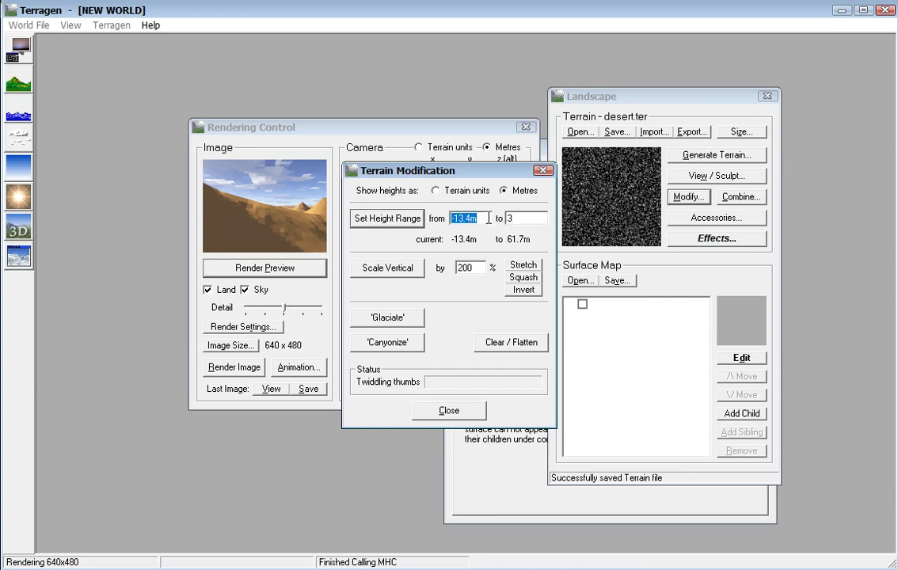
text(1)
click(387, 219)
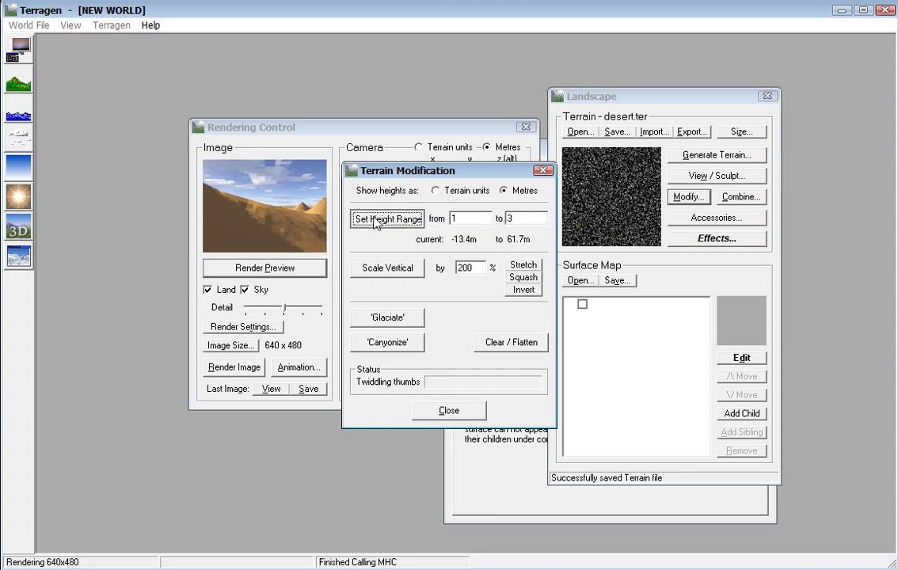
drag(437, 173, 567, 285)
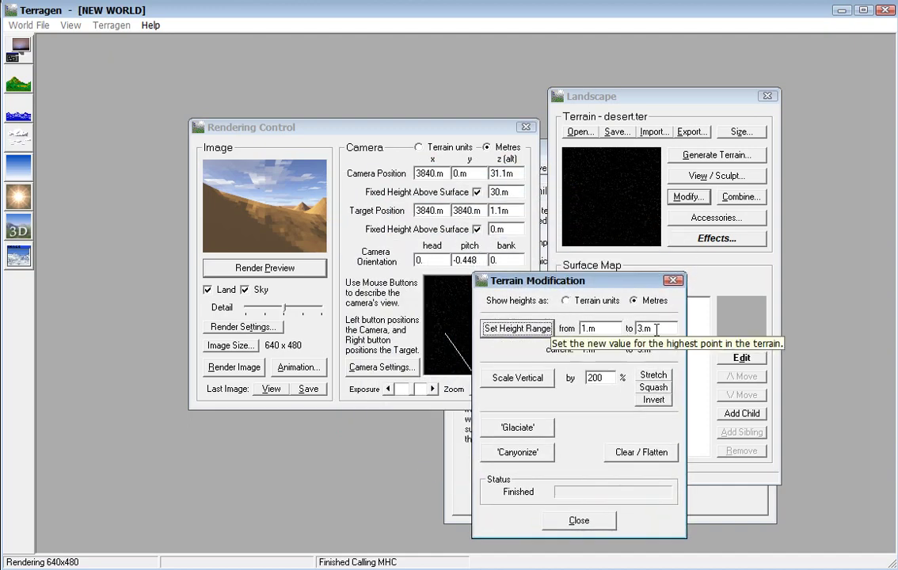
click(672, 280)
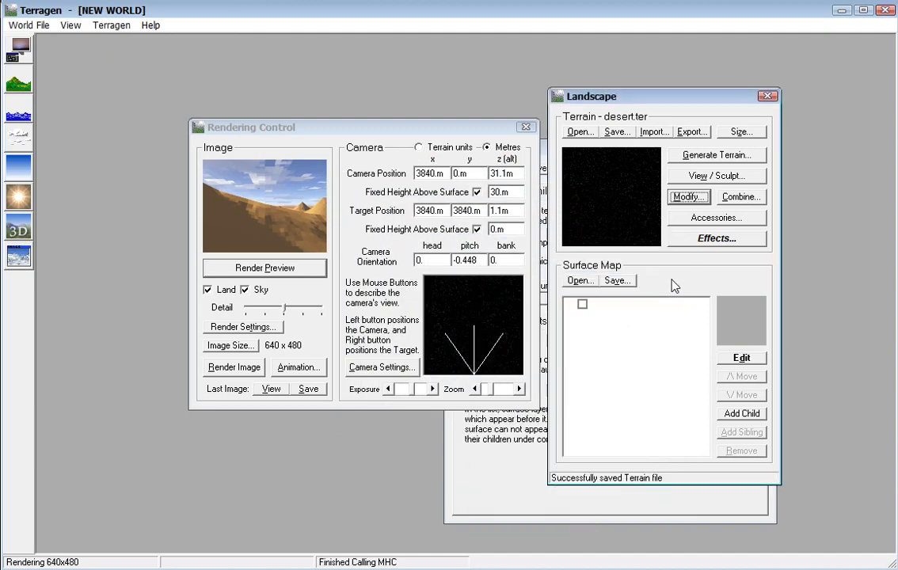
click(627, 299)
- Regenerate the terrain with canyonism 0 and the size of features at the third mark from the minimum, and render a preview
click(686, 160)
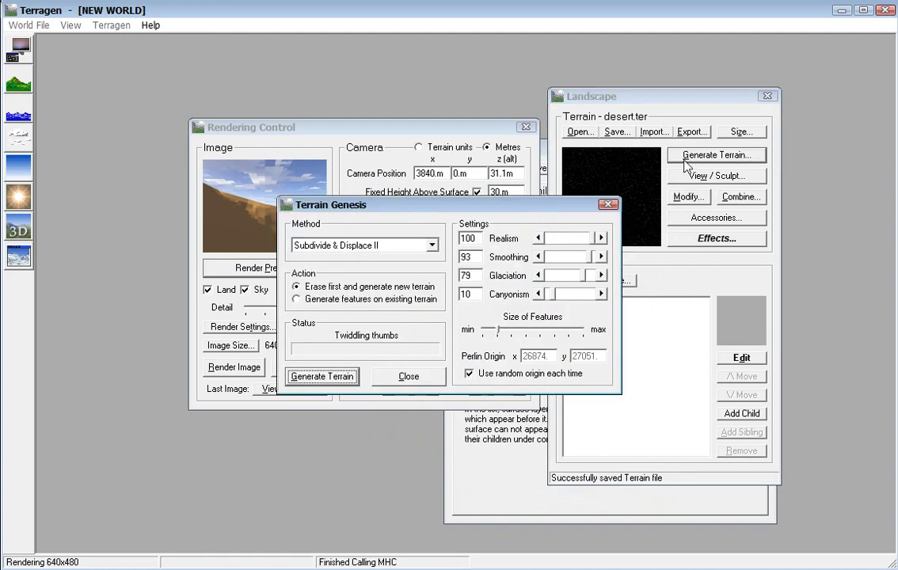
drag(534, 216, 728, 380)
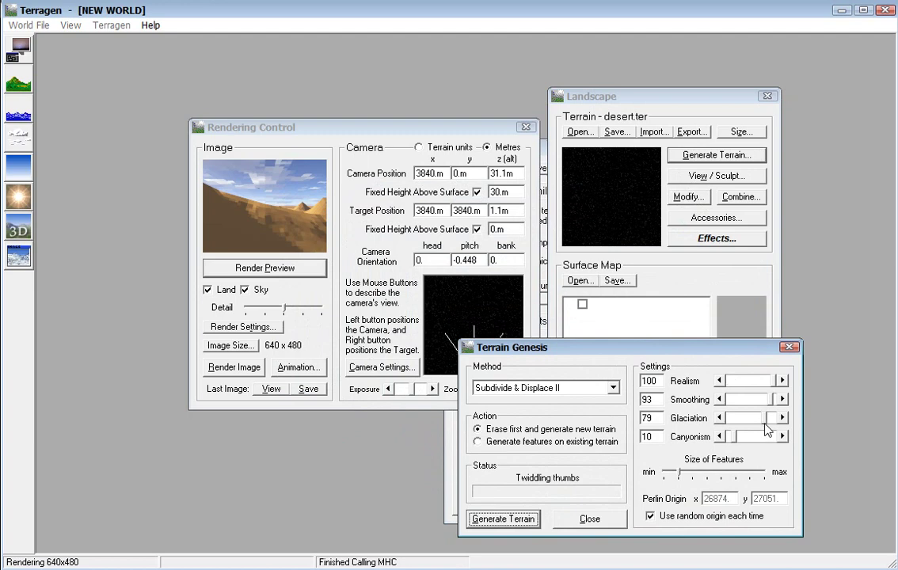
click(714, 470)
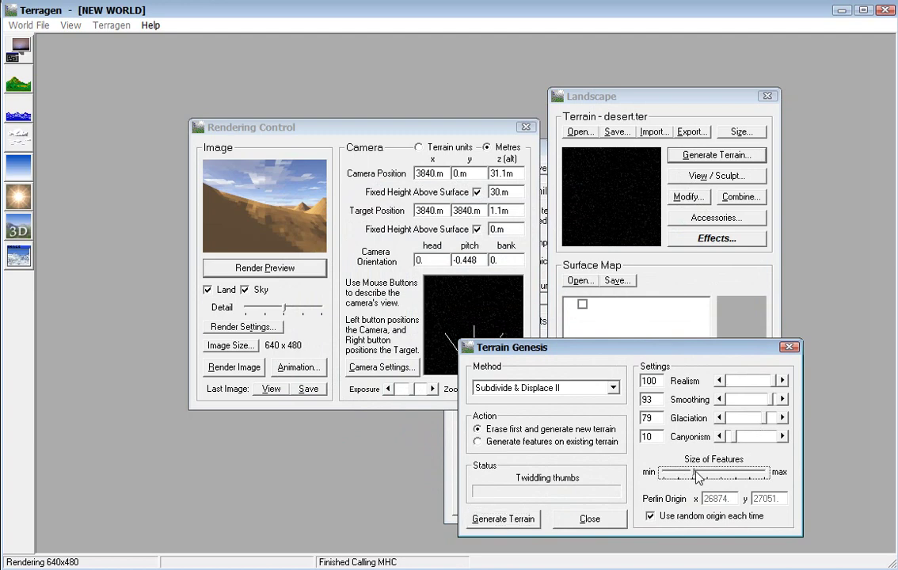
click(506, 527)
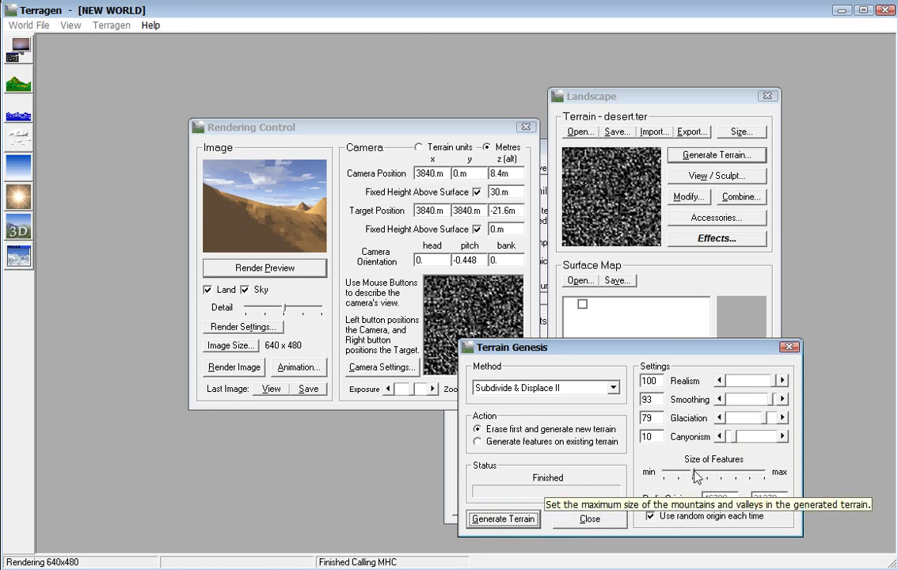
click(735, 437)
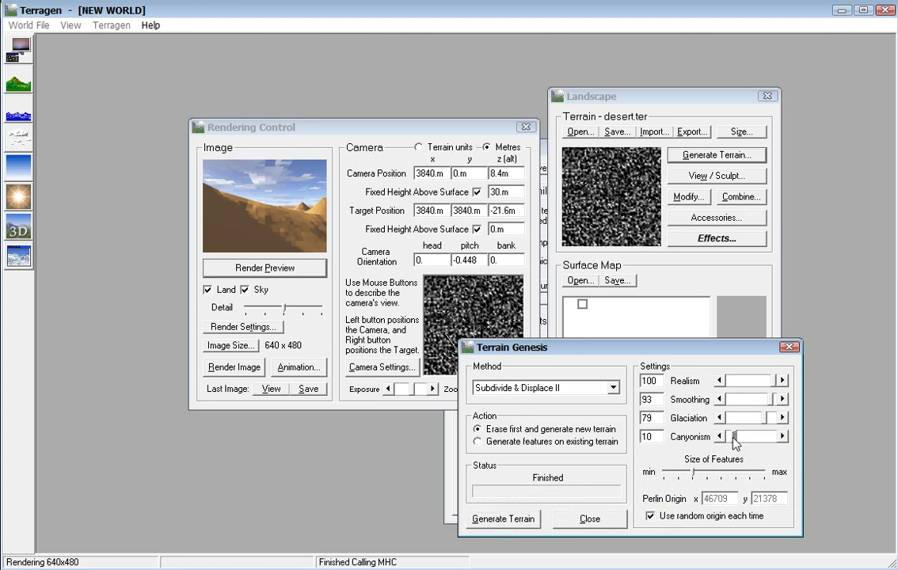
click(516, 520)
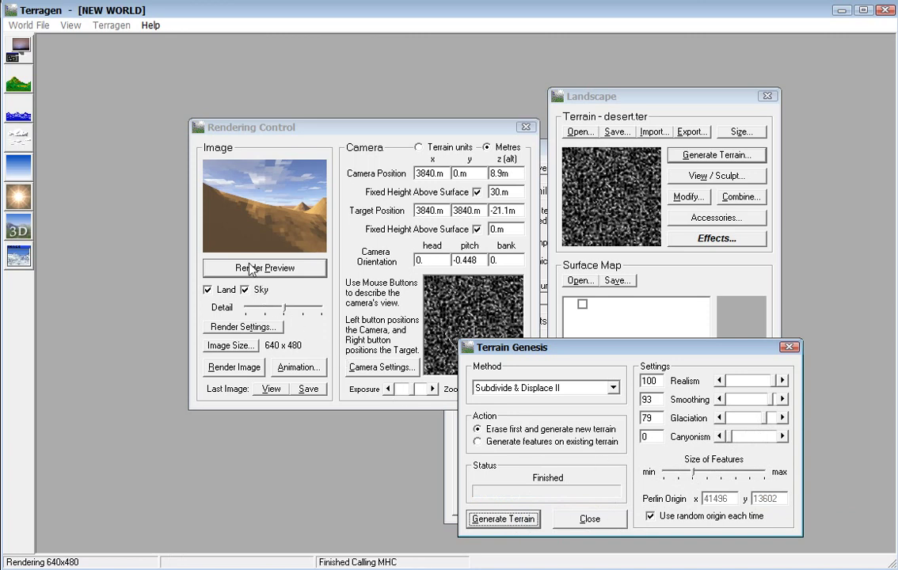
click(585, 519)
click(245, 269)
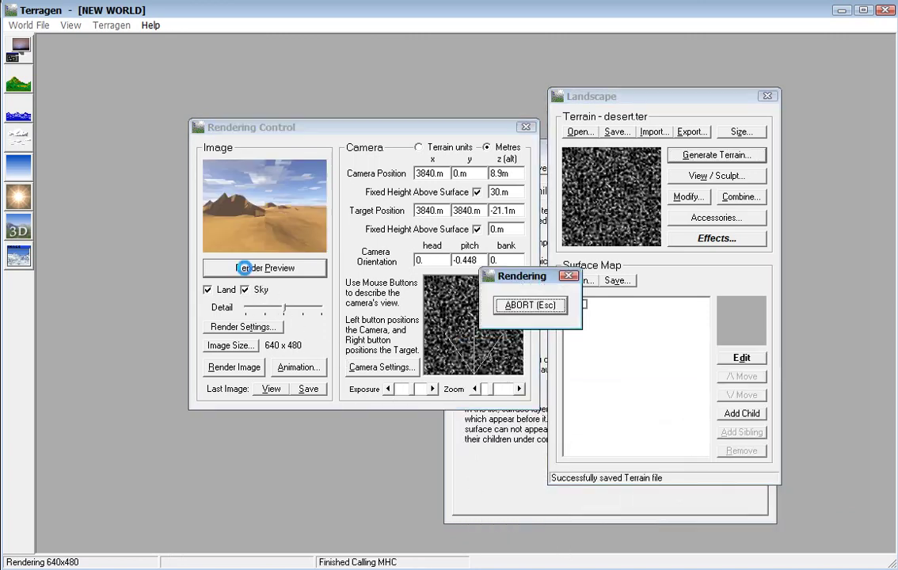
- Limit the regenerated terrain's maximum height to 3 m and render a preview
click(687, 197)
double_click(535, 220)
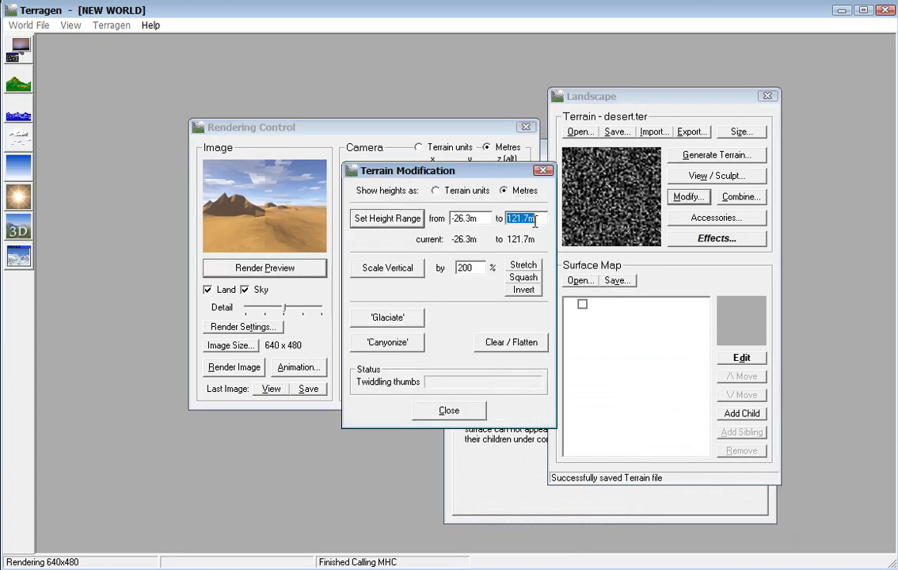
text(3)
key(Return)
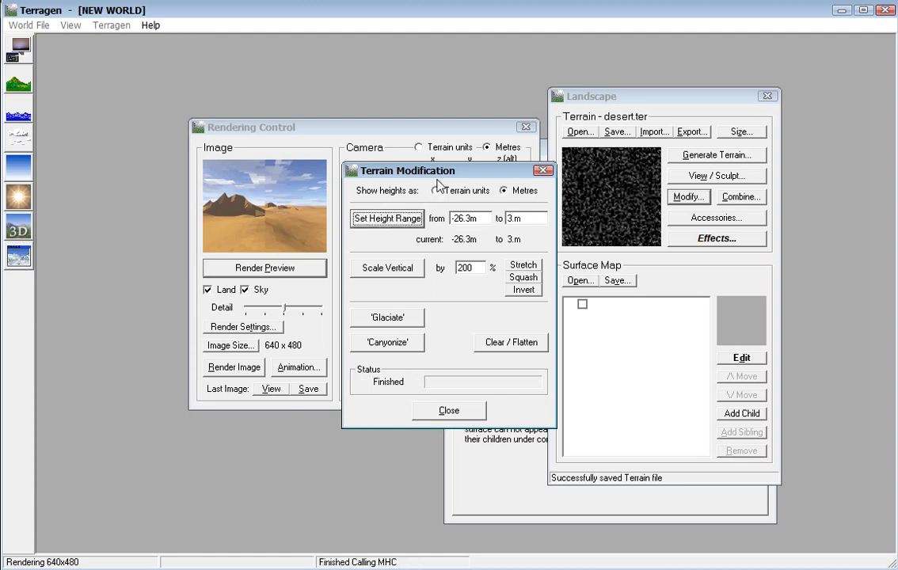
drag(440, 174, 550, 192)
click(532, 426)
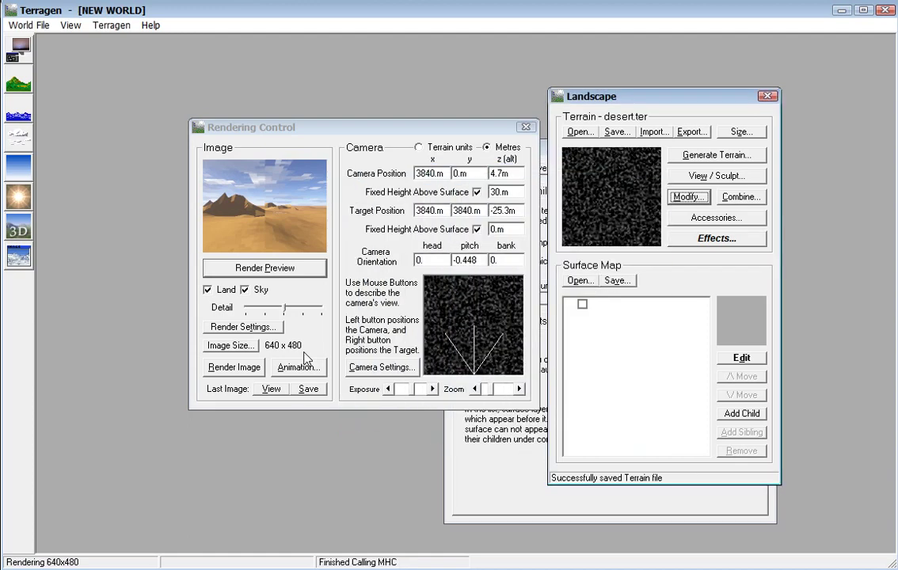
click(248, 269)
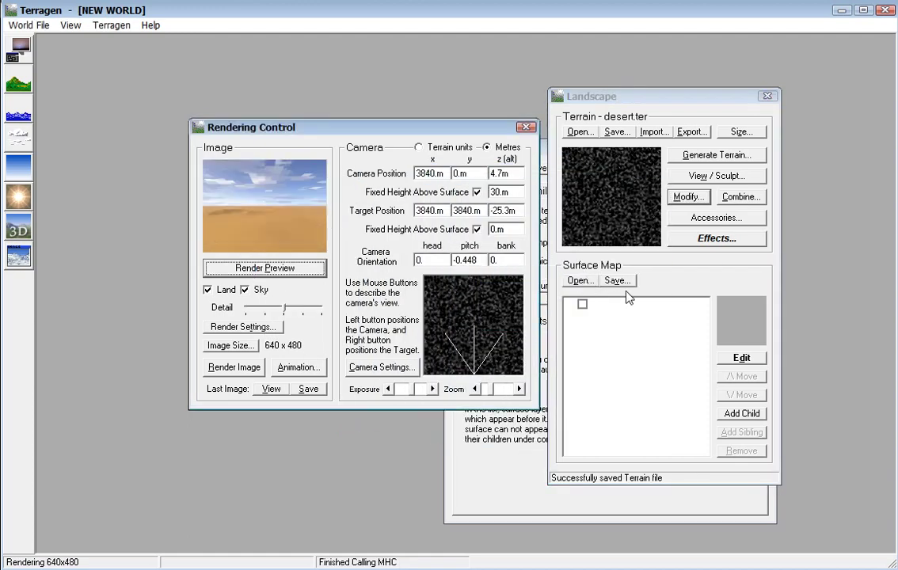
- Regenerate the terrain with the size of features reduced to the second mark from the minimum, and render a preview
click(704, 163)
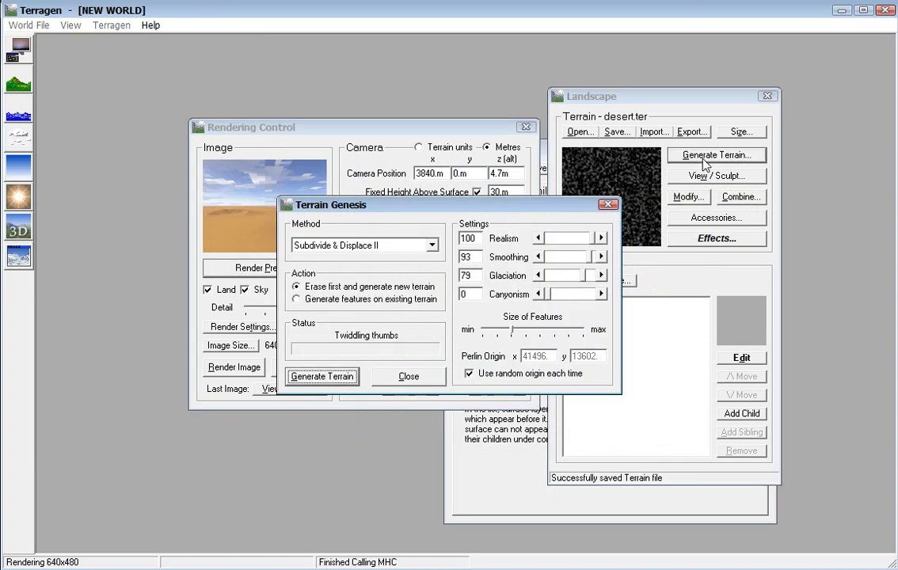
click(514, 333)
drag(515, 337, 498, 336)
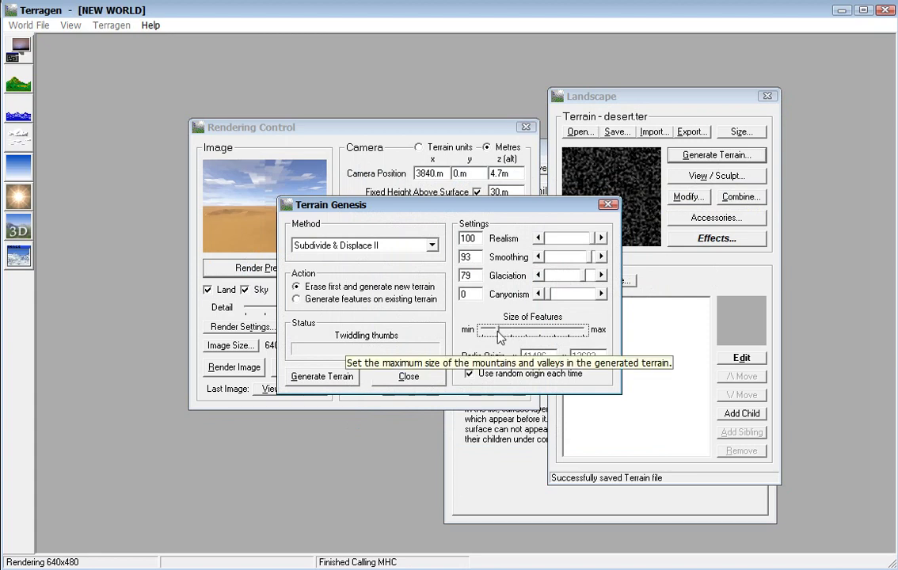
click(343, 375)
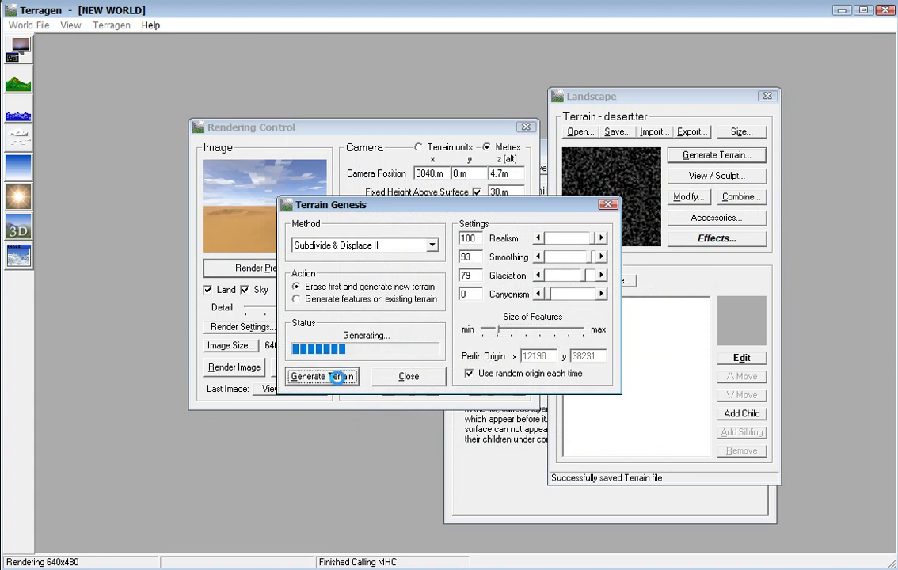
drag(444, 205, 605, 326)
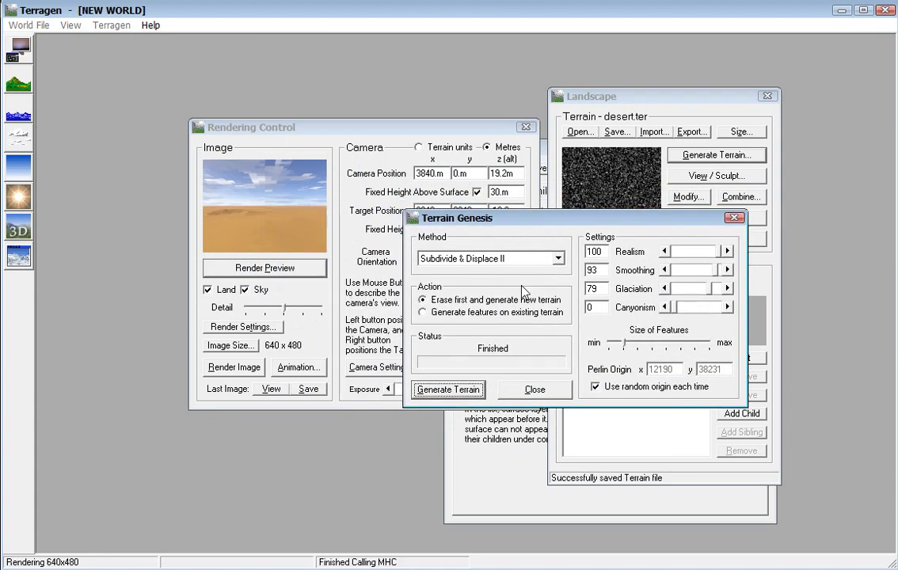
key(Escape)
click(258, 267)
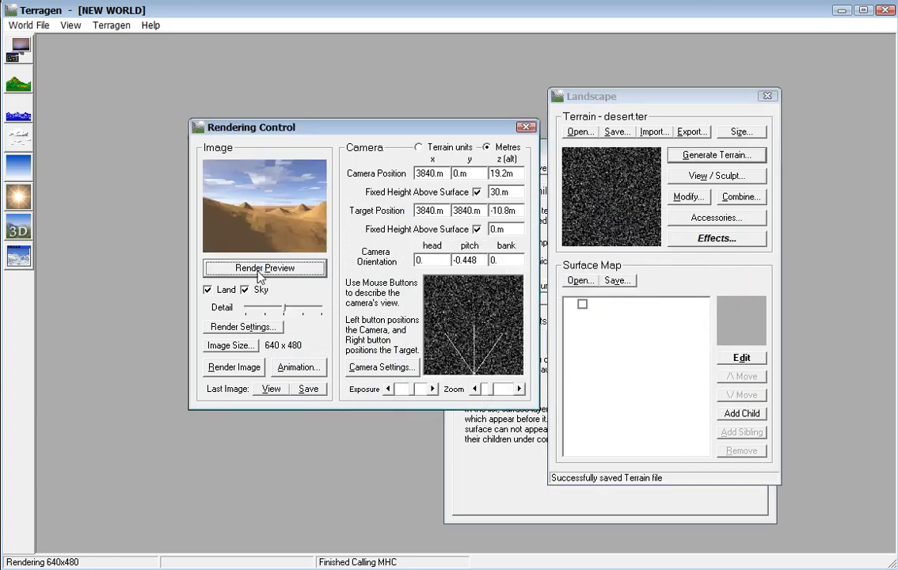
- Set the upper limit of the smaller-featured terrain's height range to 3 m and render a preview
click(688, 196)
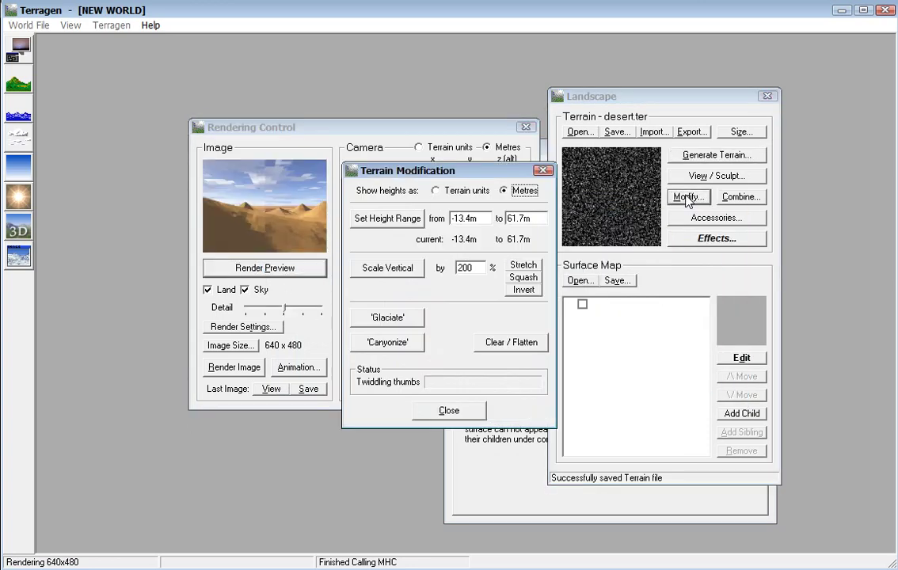
click(508, 219)
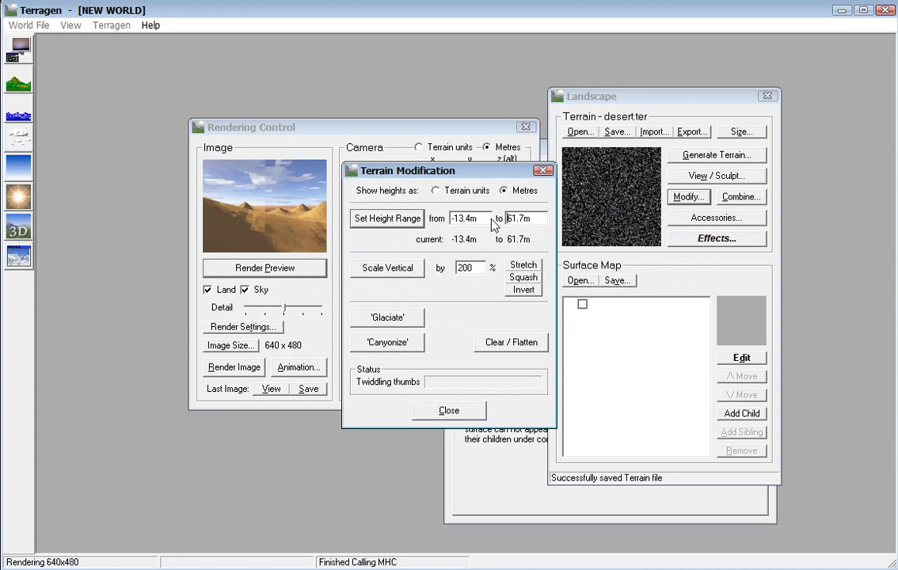
double_click(536, 221)
text(3)
key(Return)
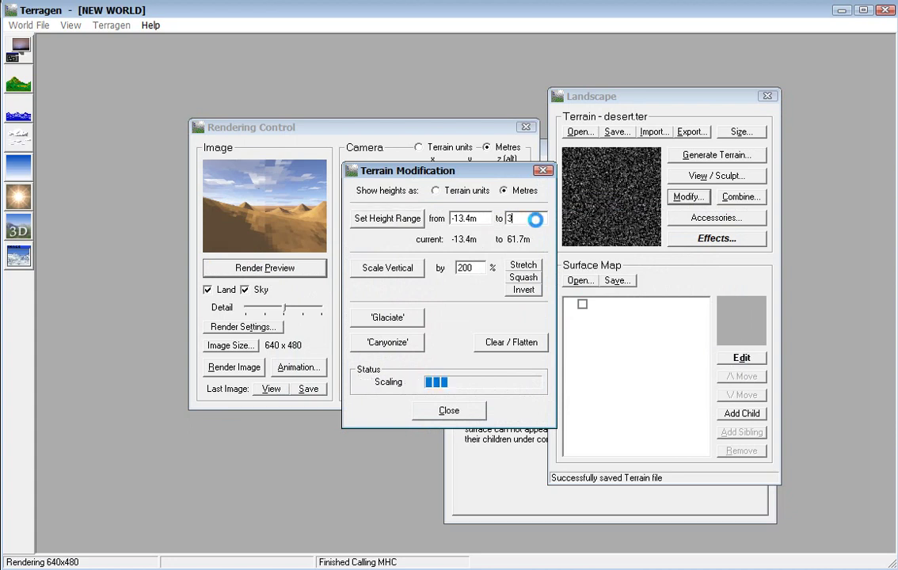
click(451, 408)
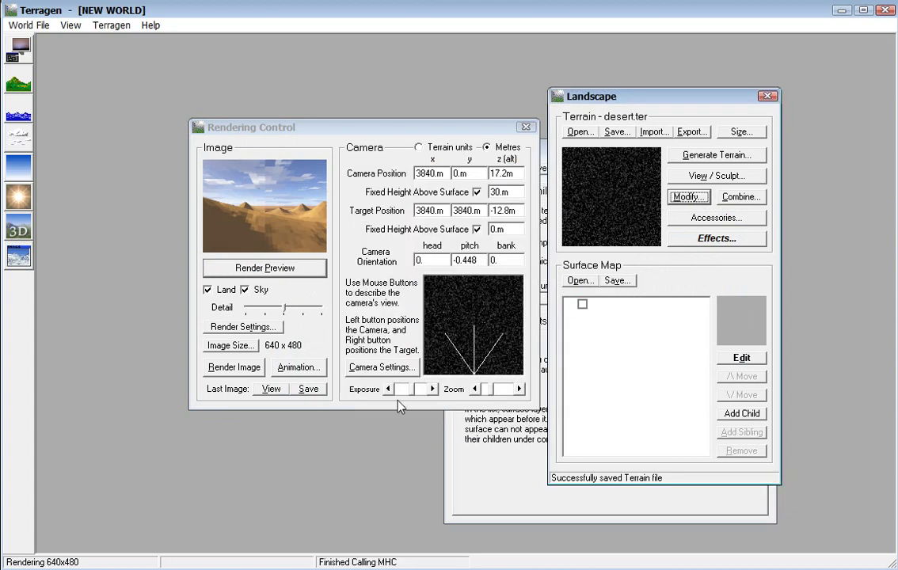
click(266, 269)
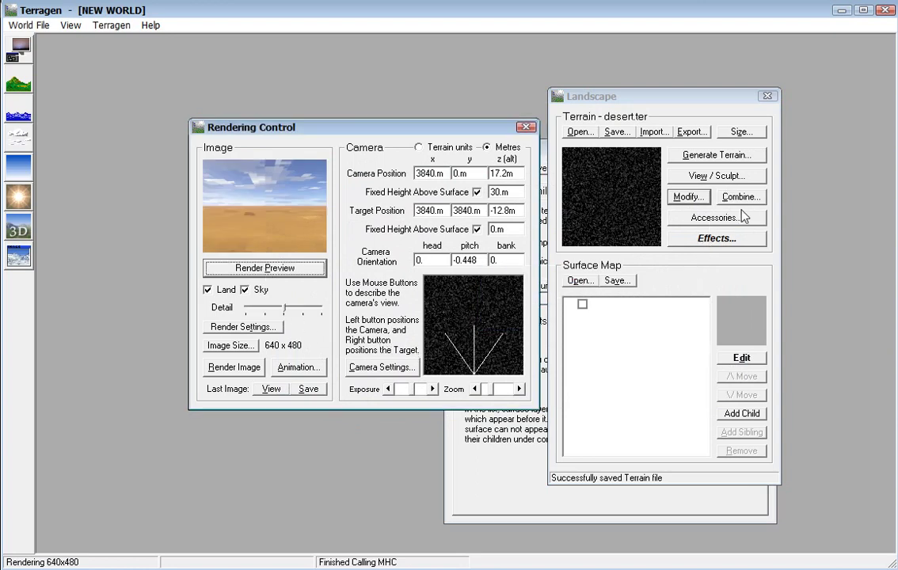
- Regenerate the terrain with canyonism 21 and the size of features at the third mark from the minimum
click(714, 154)
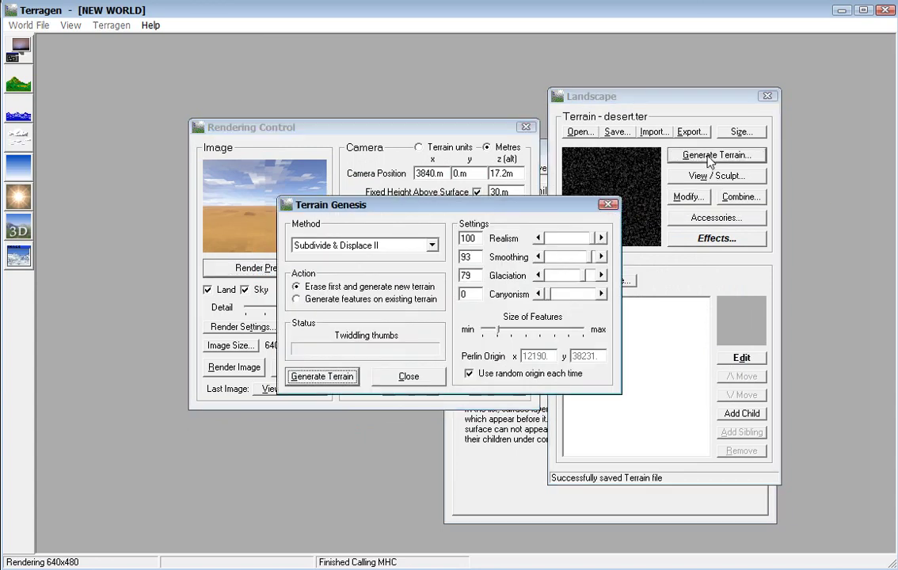
click(550, 297)
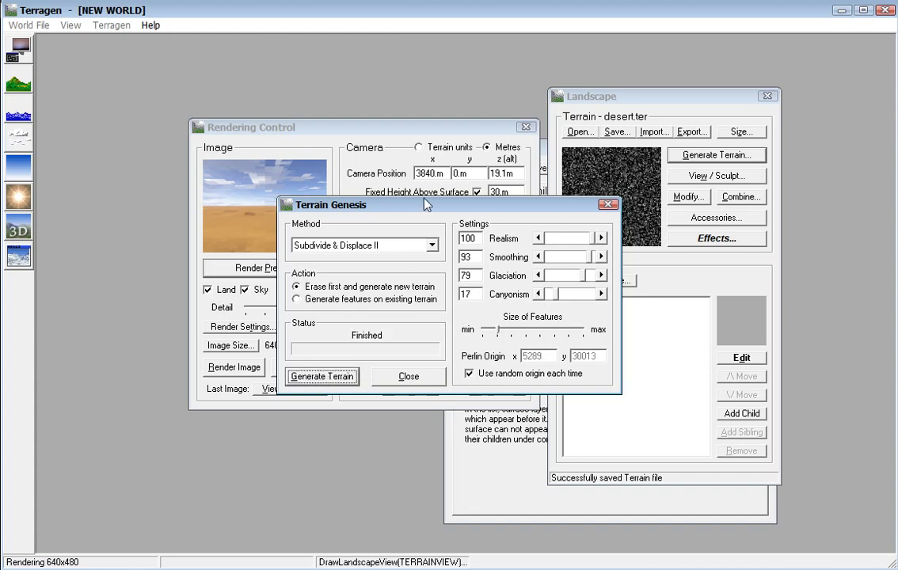
drag(412, 205, 593, 258)
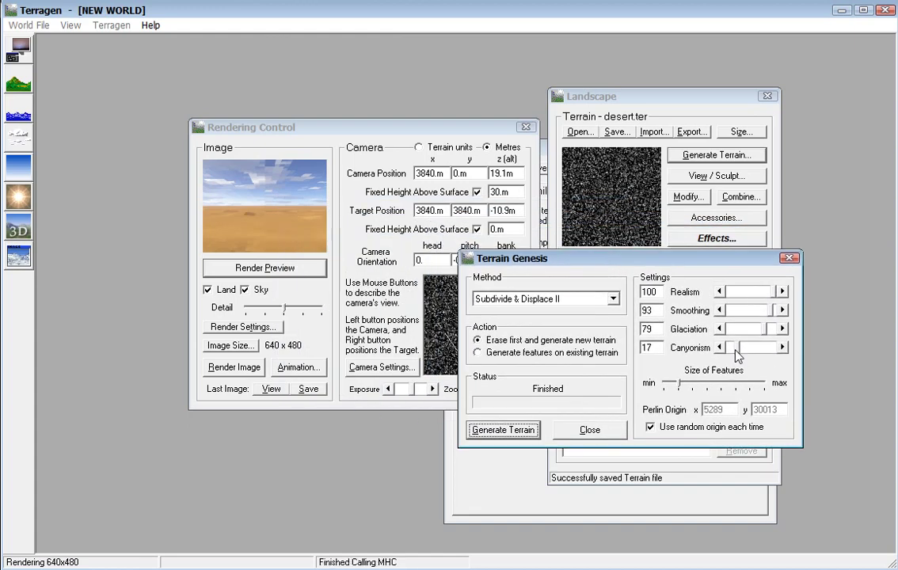
click(736, 353)
drag(738, 356, 742, 354)
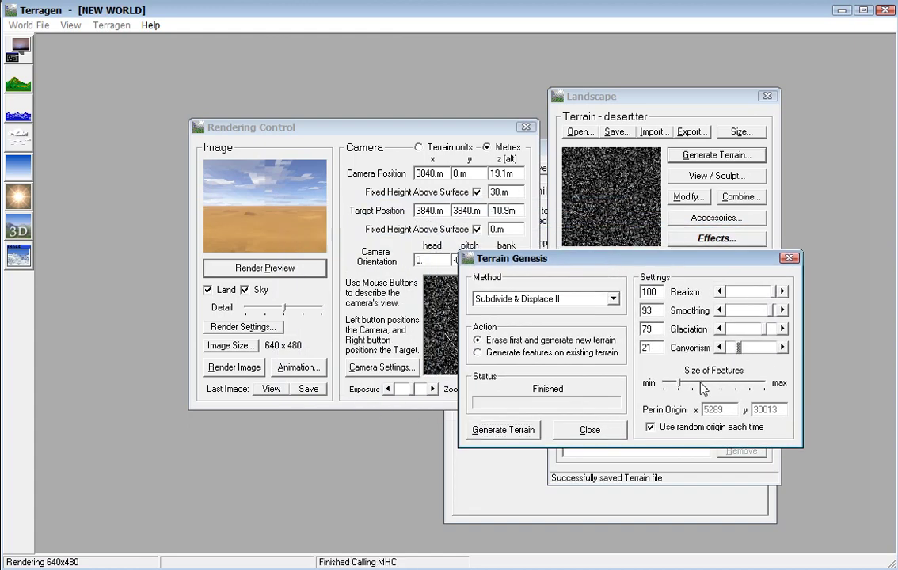
drag(677, 384, 687, 389)
click(491, 430)
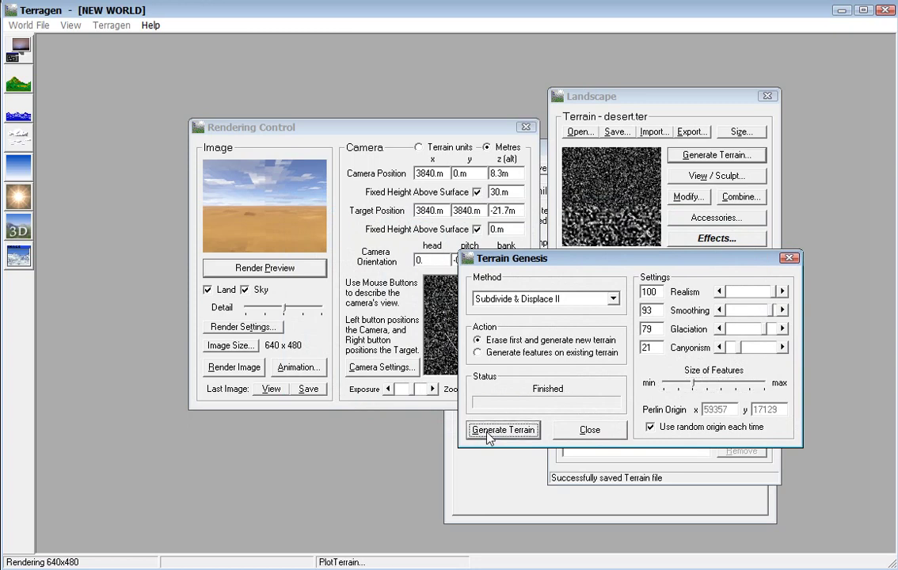
click(789, 259)
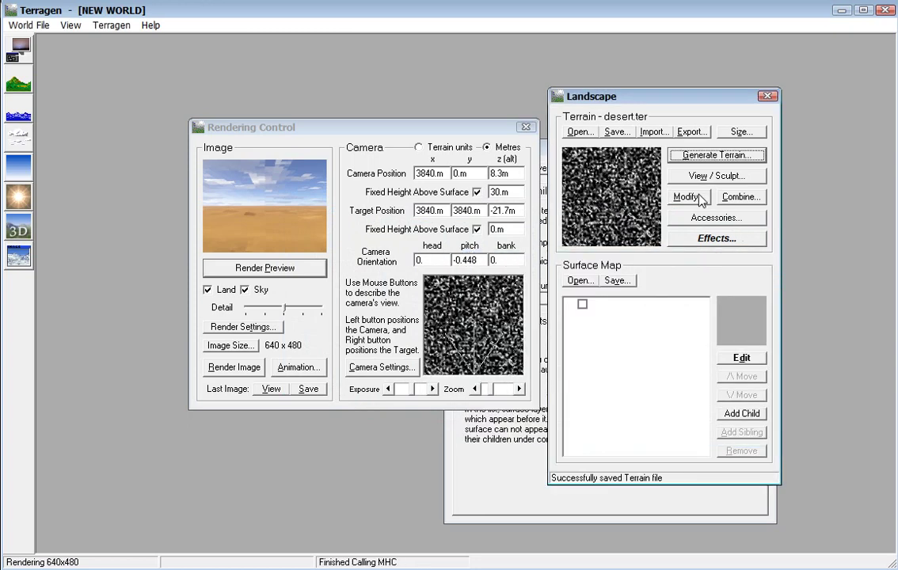
- Set the upper limit of the terrain's height range to 3 m and render a preview
click(687, 196)
drag(507, 218, 537, 220)
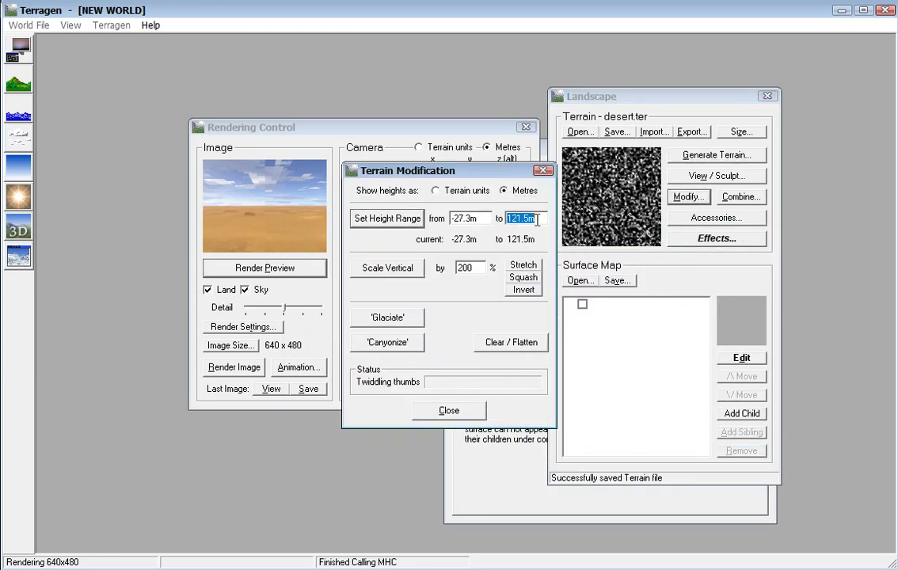
text(3)
click(370, 222)
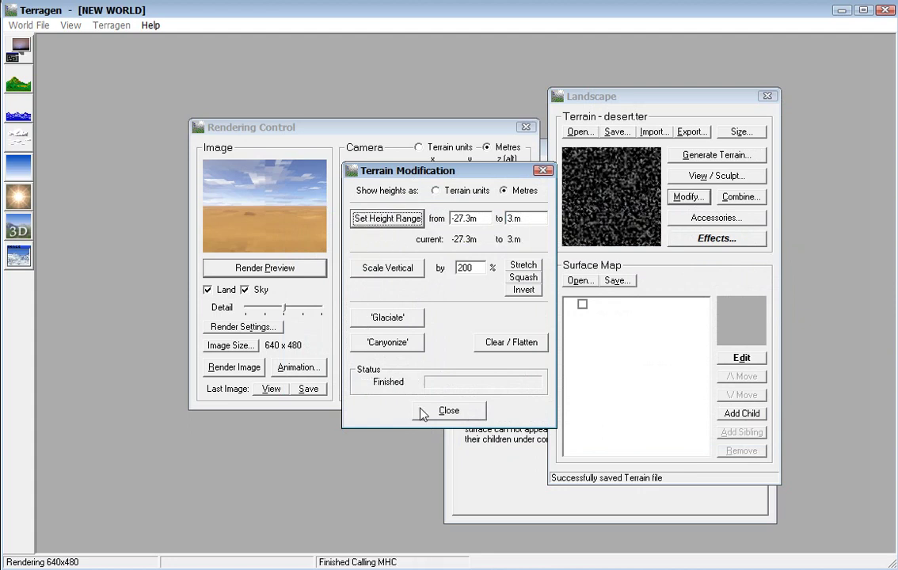
click(422, 410)
click(249, 271)
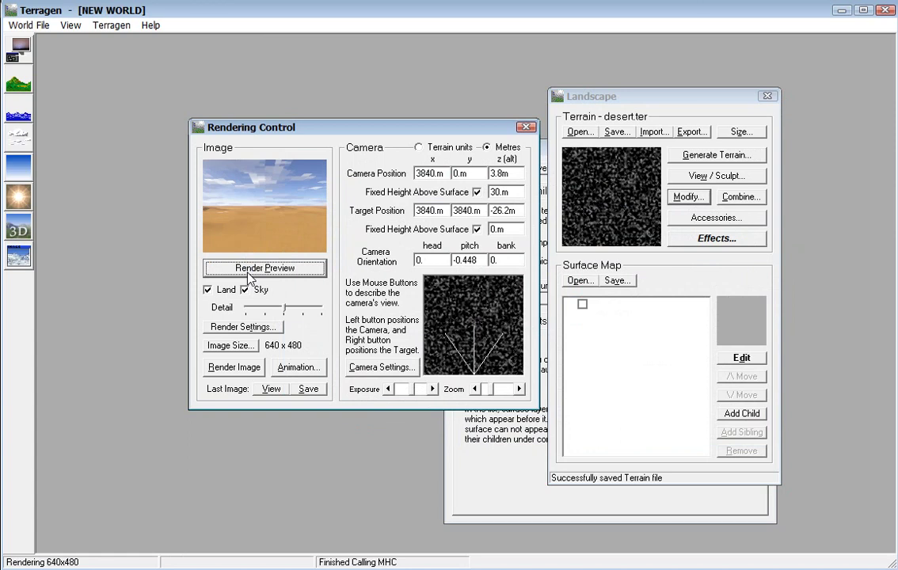
- Regenerate the terrain with the size of features raised to the fourth mark from the minimum
click(690, 155)
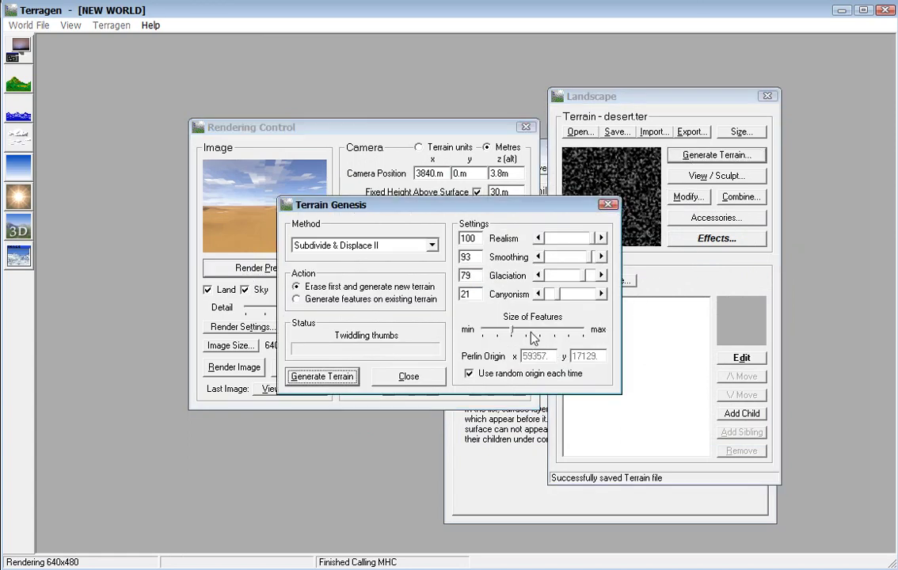
drag(514, 336, 527, 337)
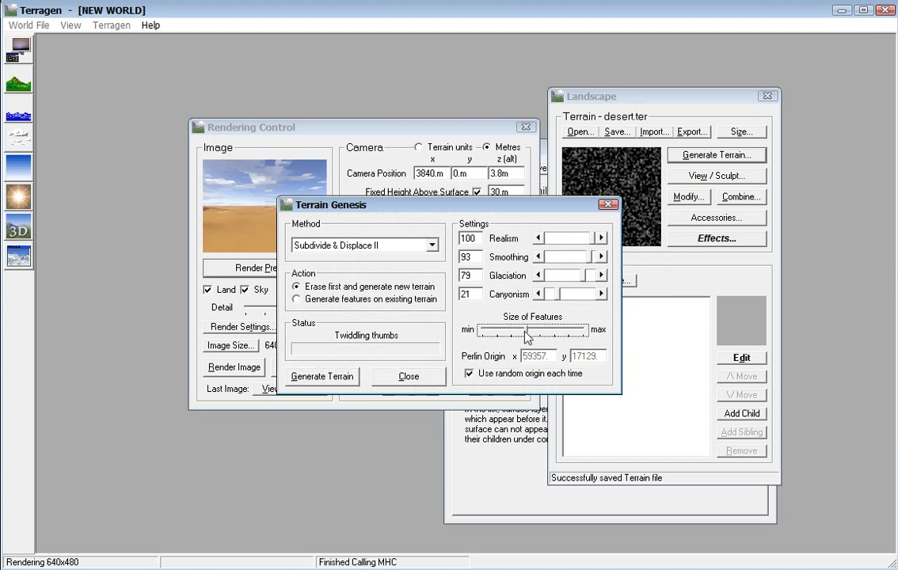
click(608, 204)
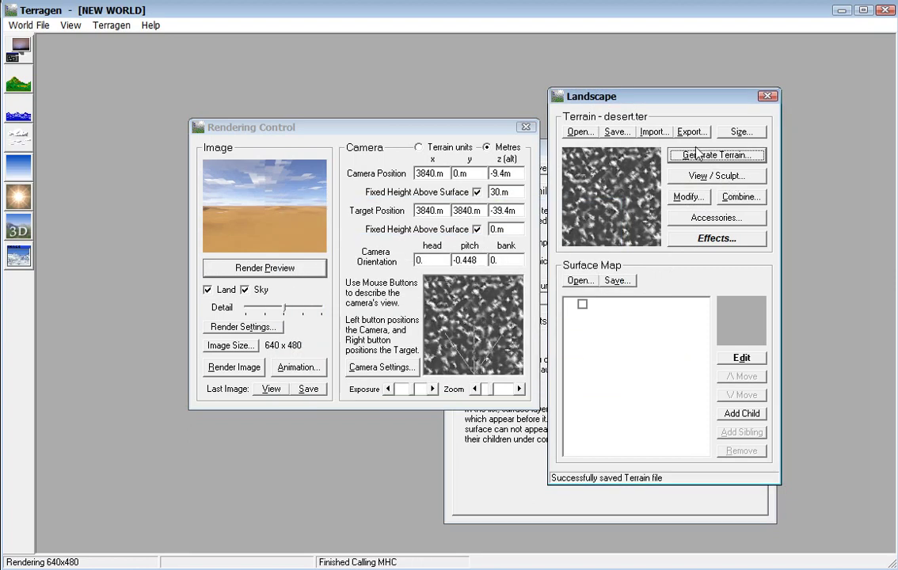
- Set the upper limit of the larger-featured terrain's height range to 3 m and render a preview
click(685, 197)
double_click(539, 219)
key(Tab)
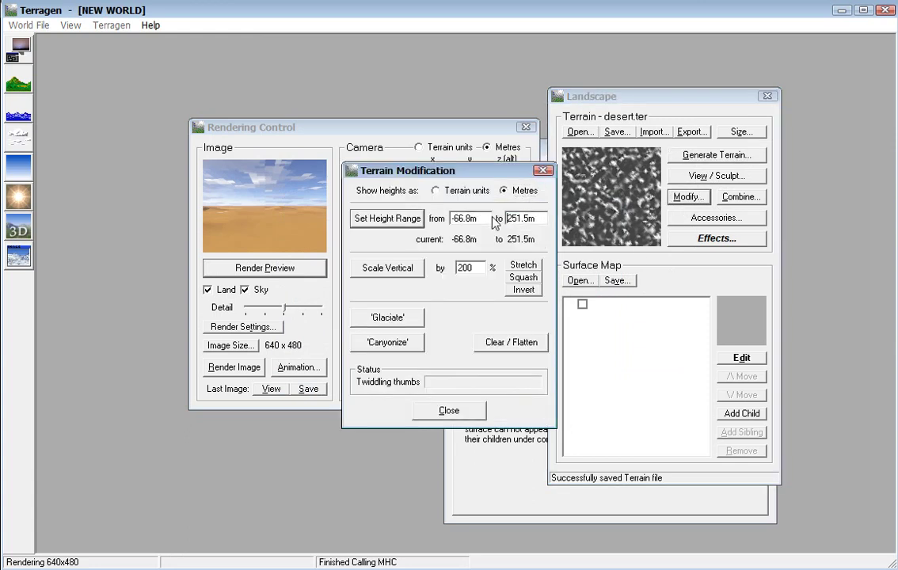
double_click(539, 219)
text(3)
key(Return)
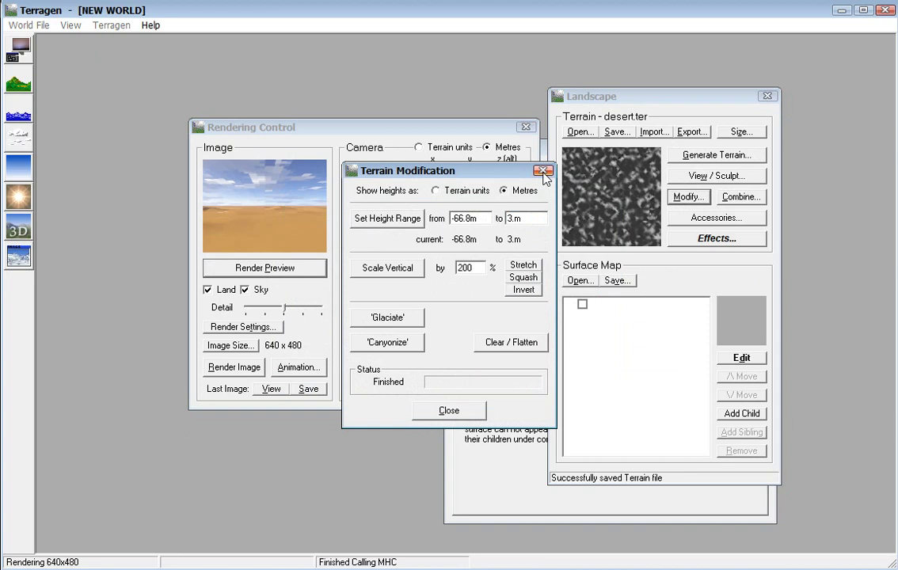
click(544, 172)
click(242, 267)
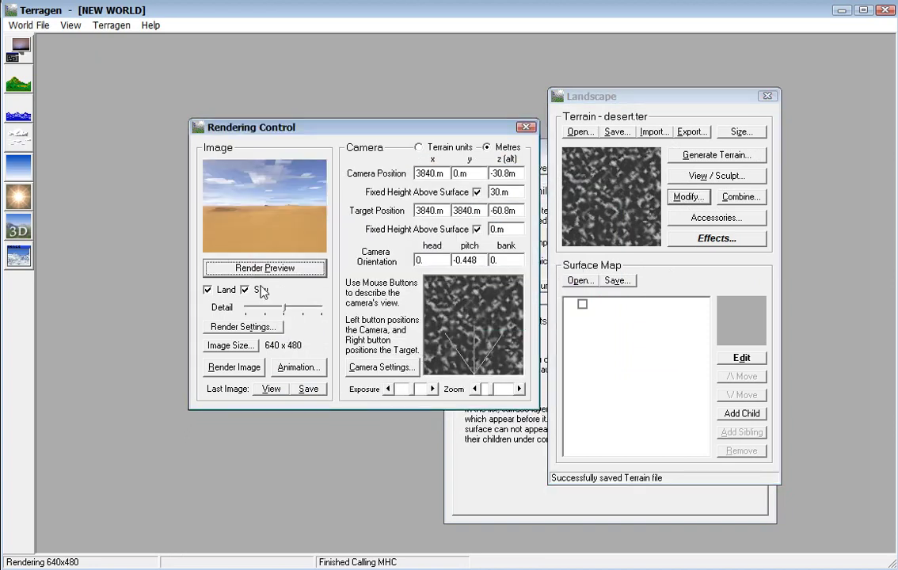
- Place the camera at about x 3060 m, y 120 m, aim it at about x 3840 m, y 4560 m, and render a preview
right_click(463, 371)
click(464, 371)
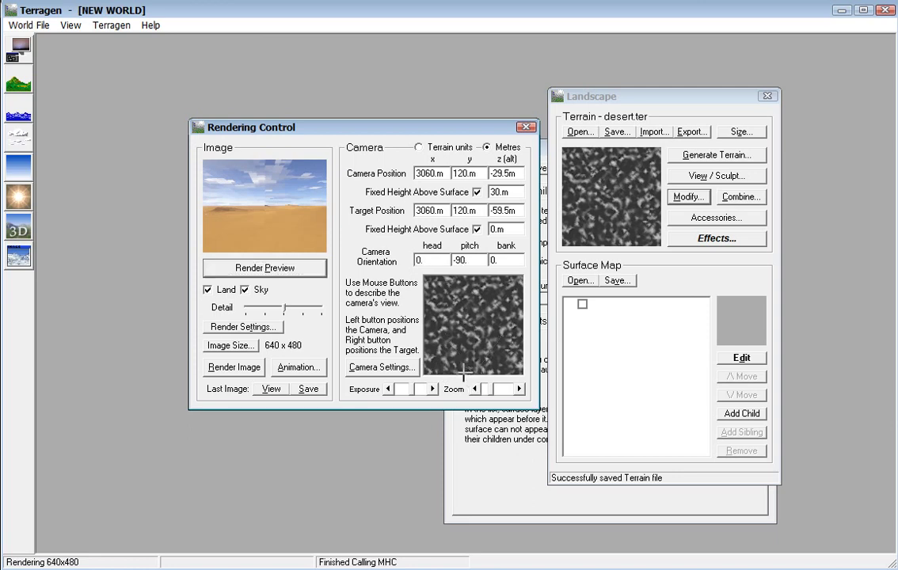
right_click(472, 315)
right_click(474, 315)
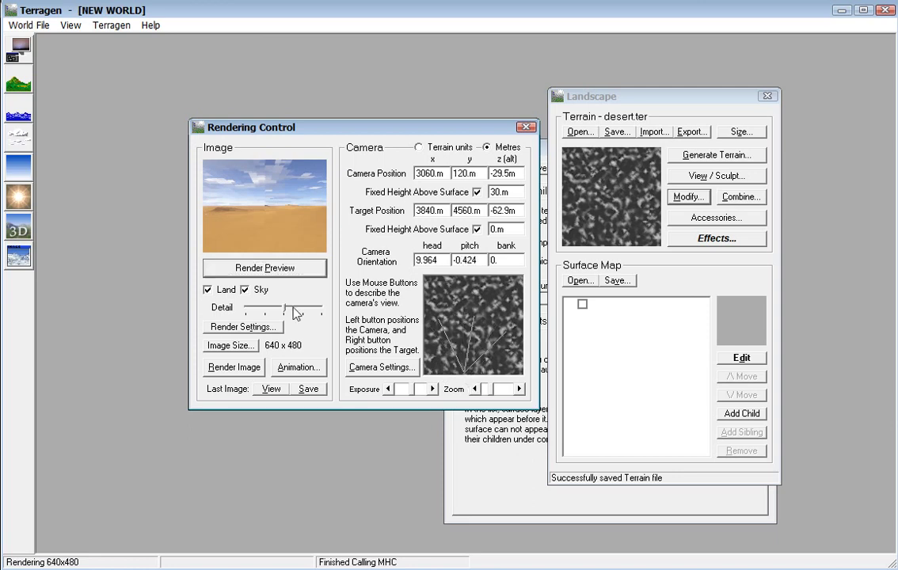
click(251, 271)
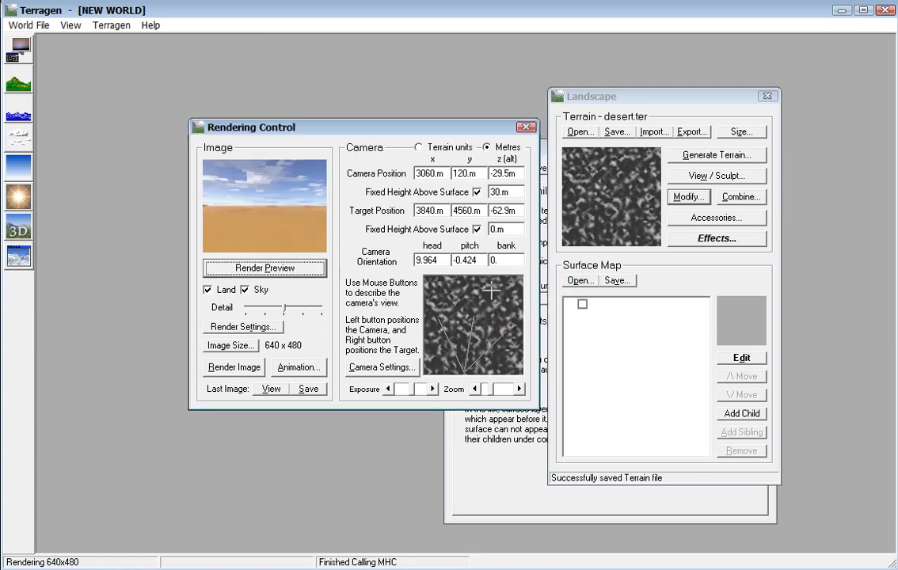
- Aim the camera at about x 2760 m, y 6900 m from about x 5580 m, y 3180 m, and render a preview
right_click(461, 357)
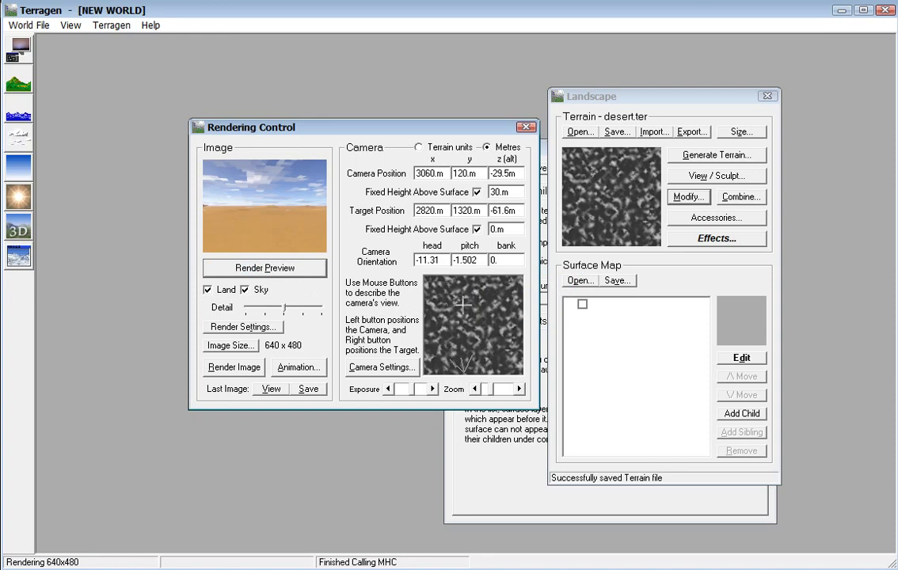
right_click(460, 282)
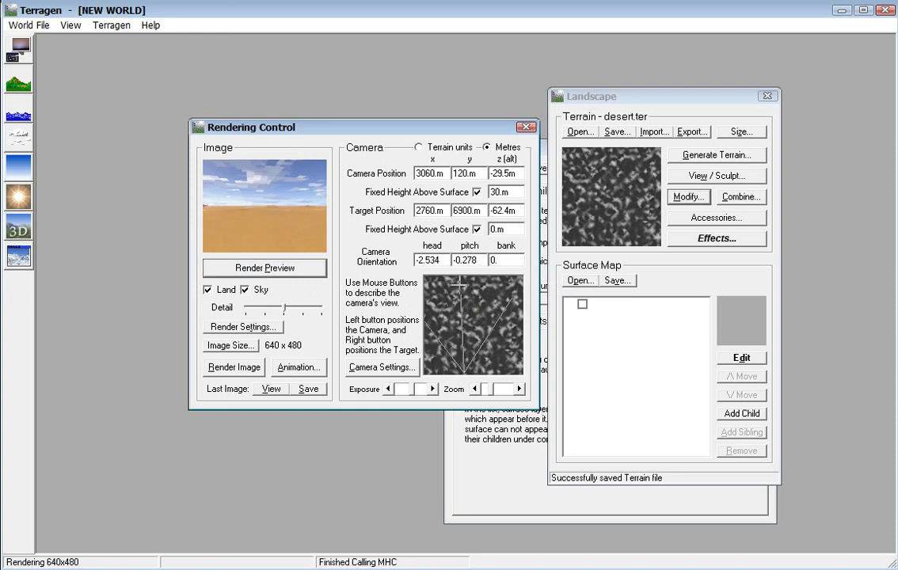
click(494, 332)
click(253, 269)
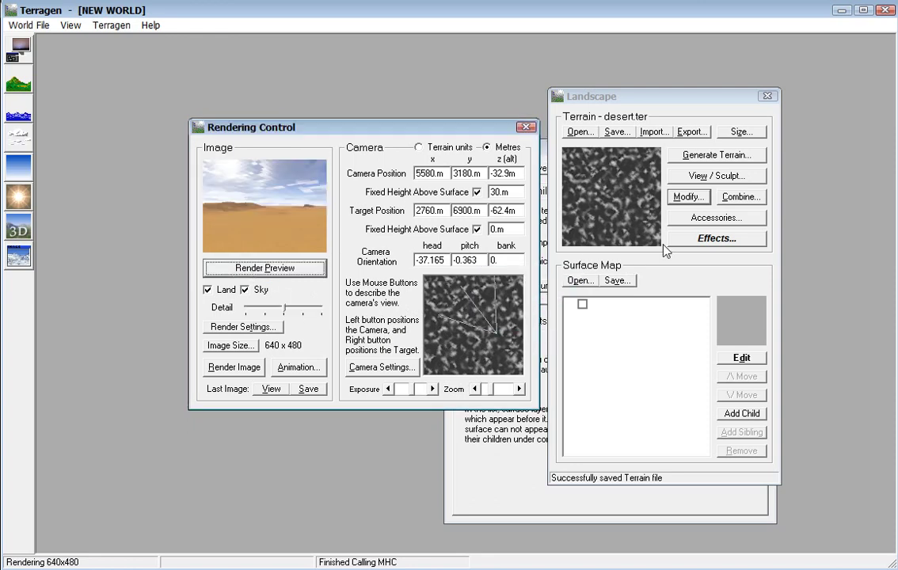
click(687, 196)
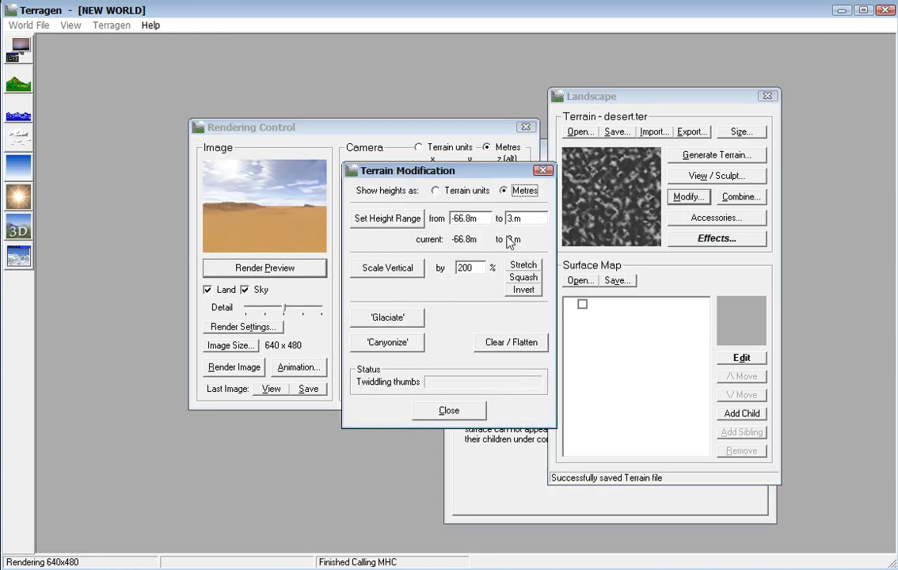
double_click(484, 222)
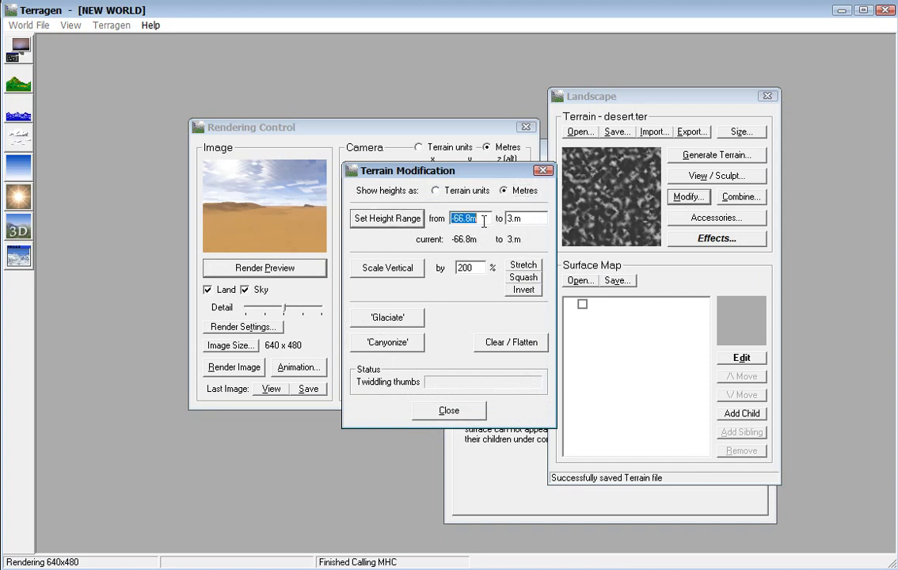
click(486, 222)
click(543, 170)
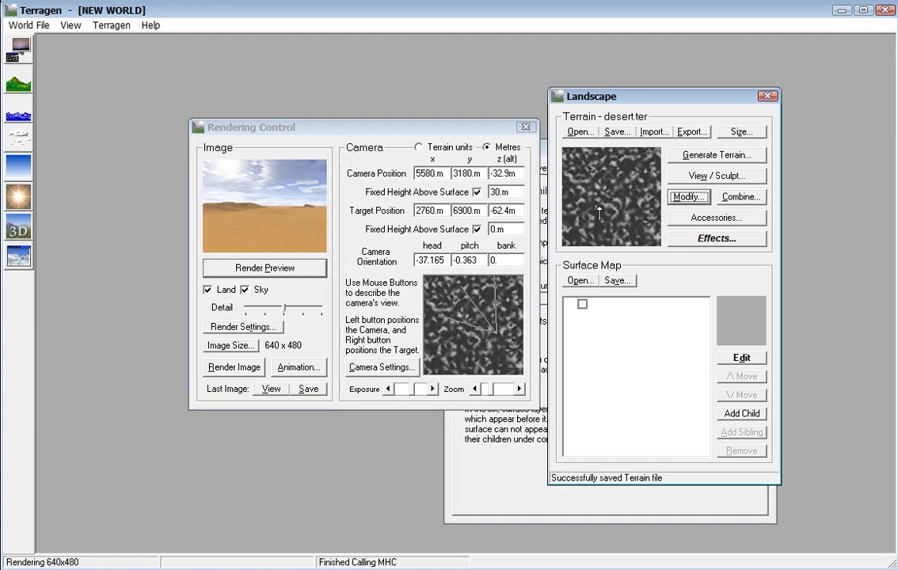
- Regenerate the terrain with the size of features lowered to the third mark from the minimum, and render a preview
click(704, 157)
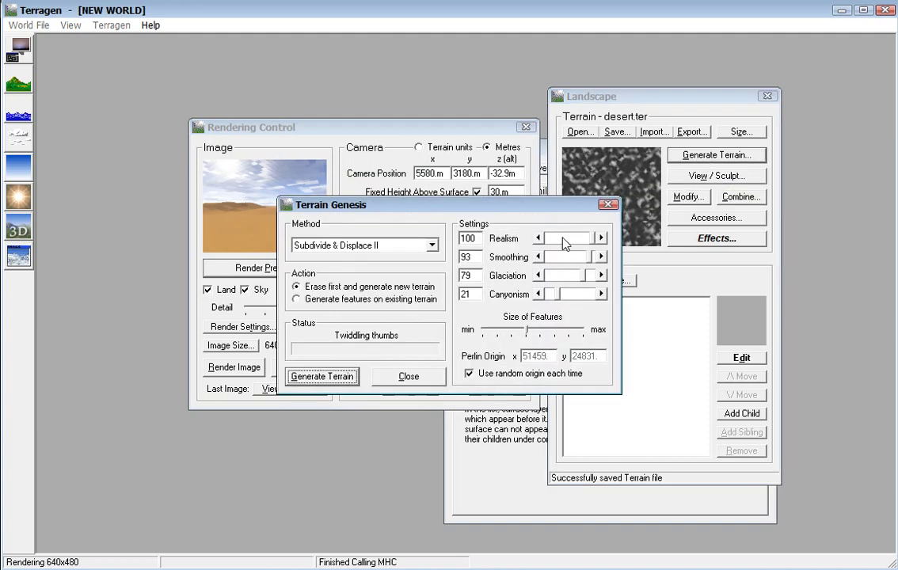
drag(504, 210, 650, 299)
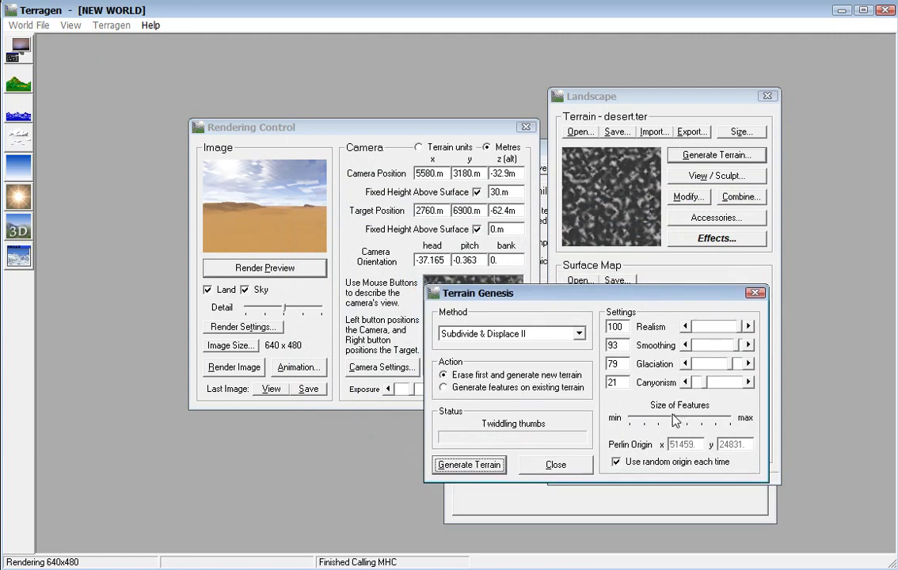
mouse_move(669, 421)
mouse_down()
mouse_move(649, 420)
mouse_move(659, 421)
mouse_up()
click(456, 468)
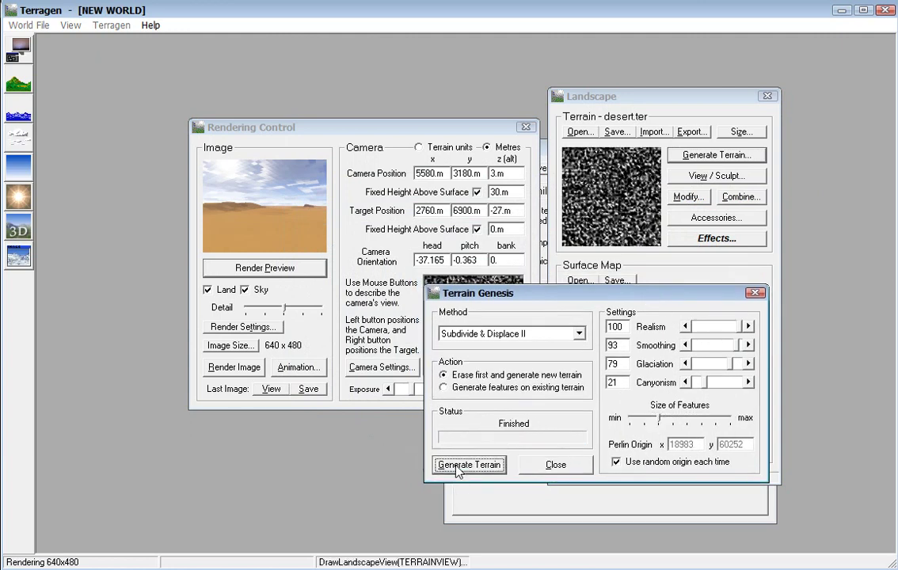
click(667, 268)
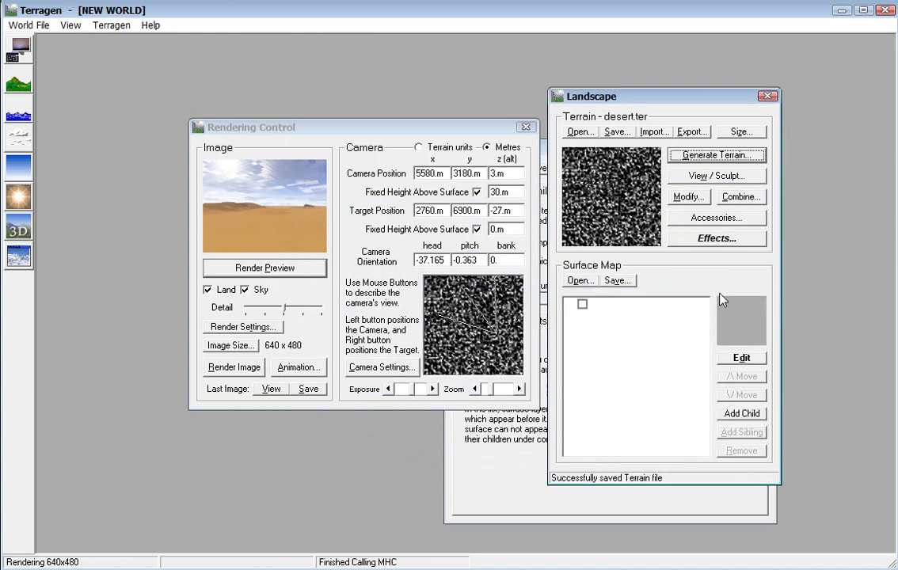
click(253, 269)
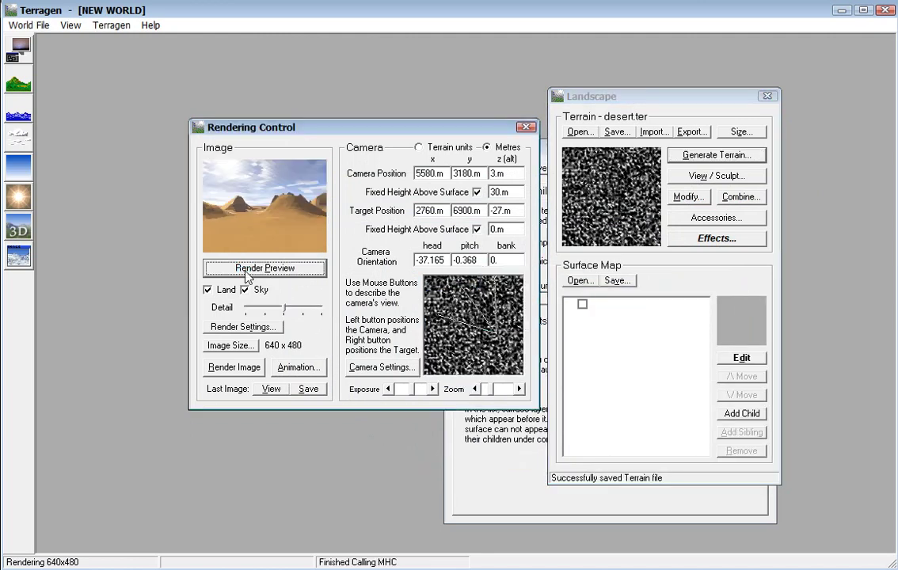
- Set the upper limit of the regenerated terrain's height range to 3 m and render a preview from the new camera position
click(685, 197)
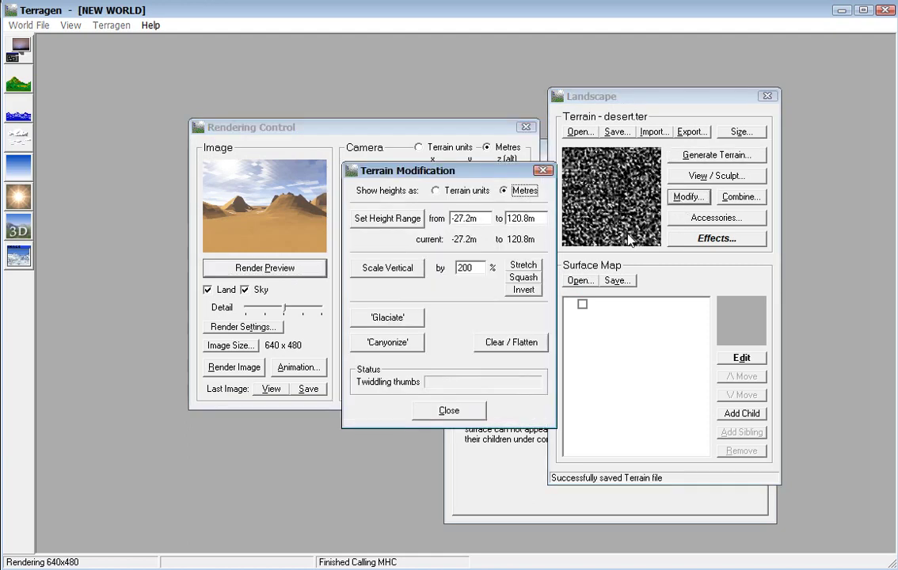
double_click(536, 219)
text(3)
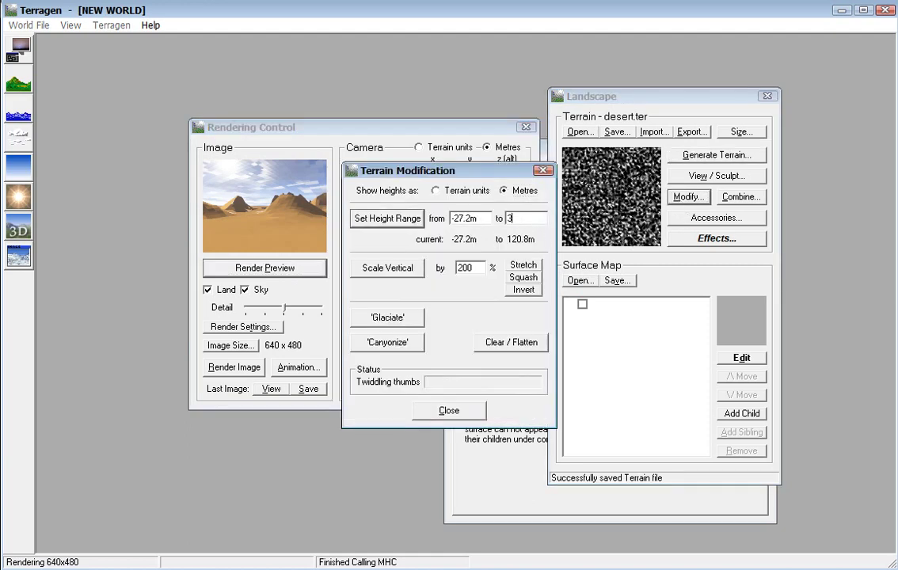
key(Return)
click(475, 408)
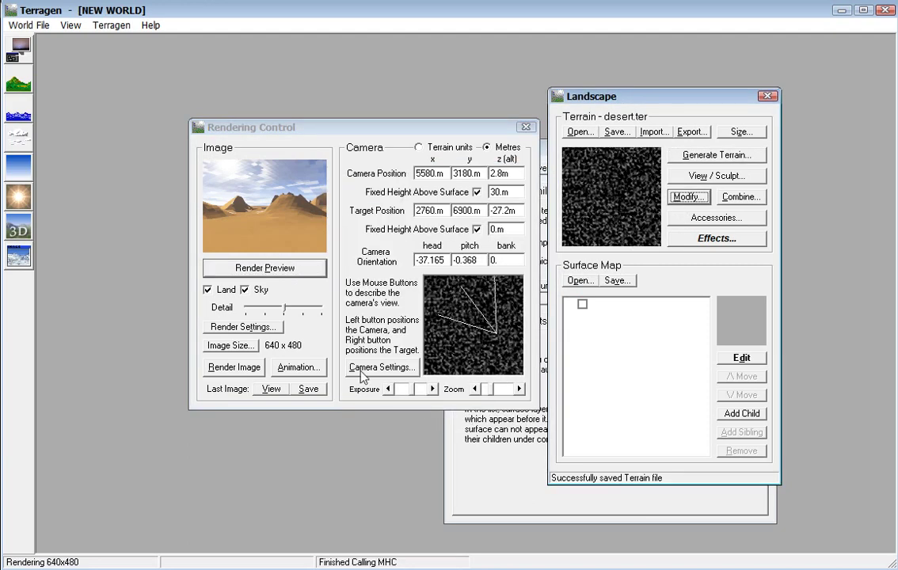
click(248, 269)
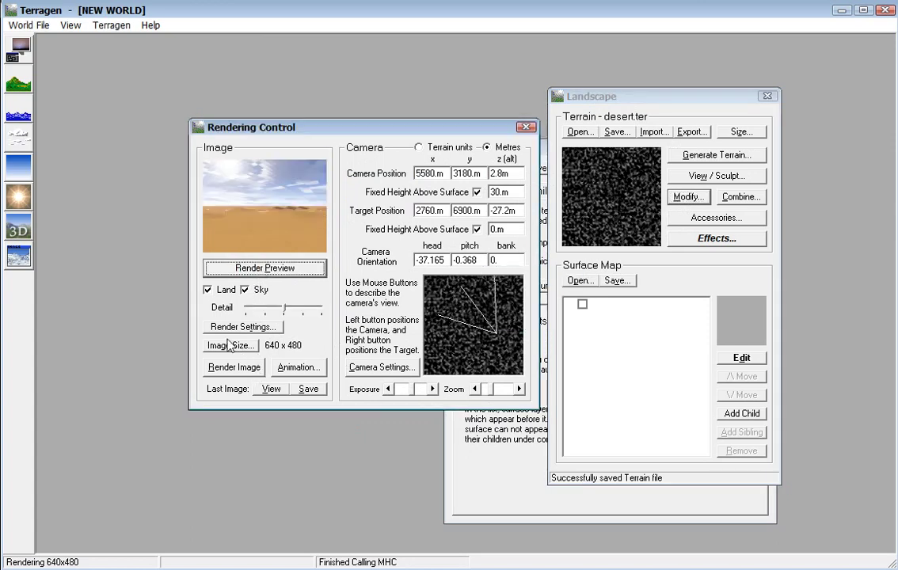
- Render the full image, close it, and raise the render detail to the fourth mark
click(225, 366)
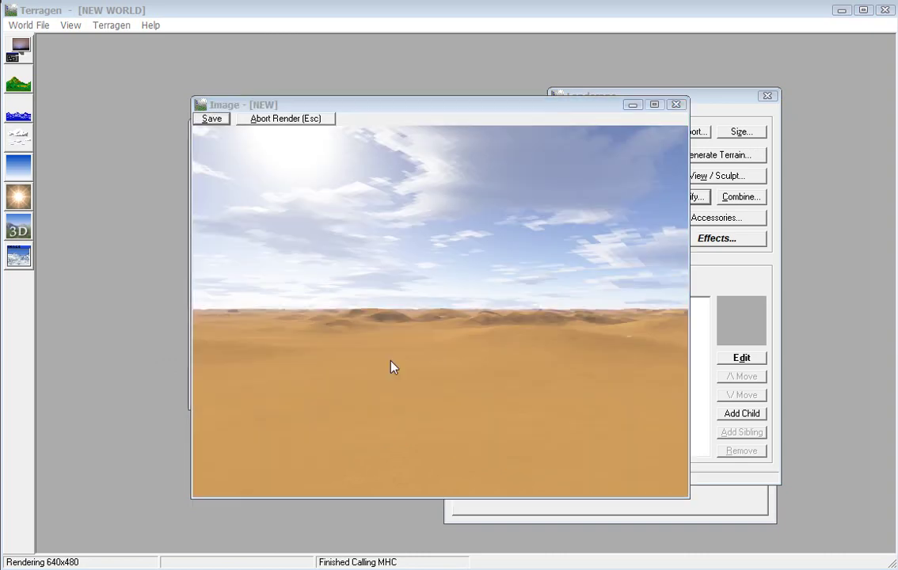
click(440, 350)
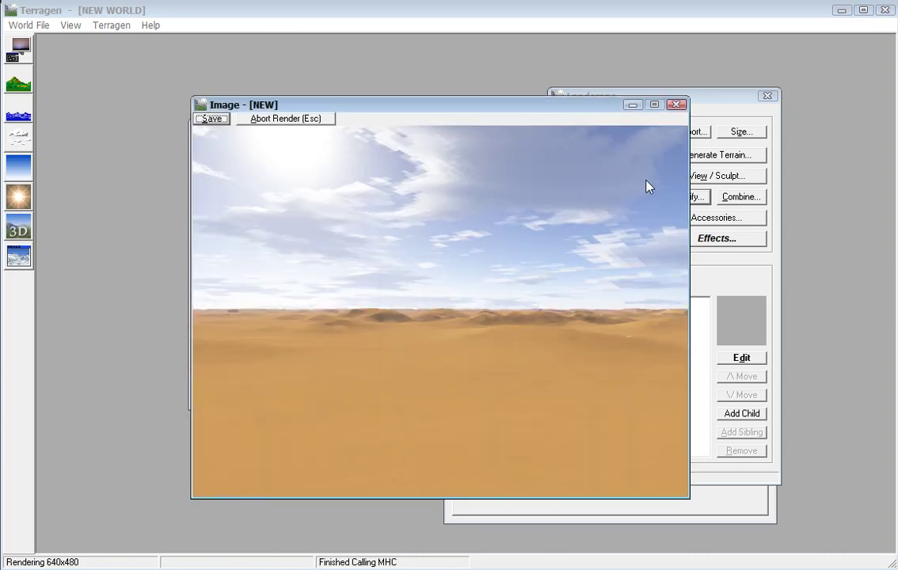
click(676, 104)
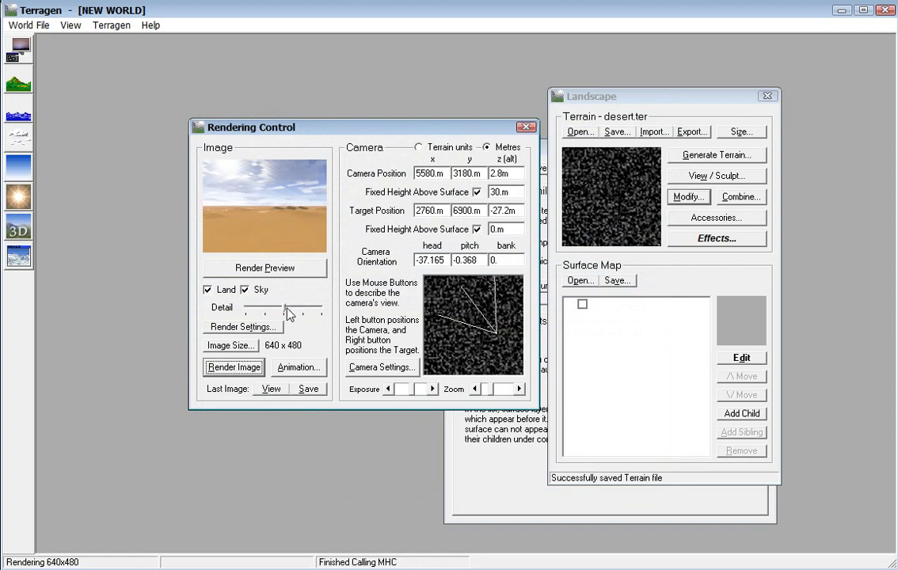
drag(286, 312, 310, 313)
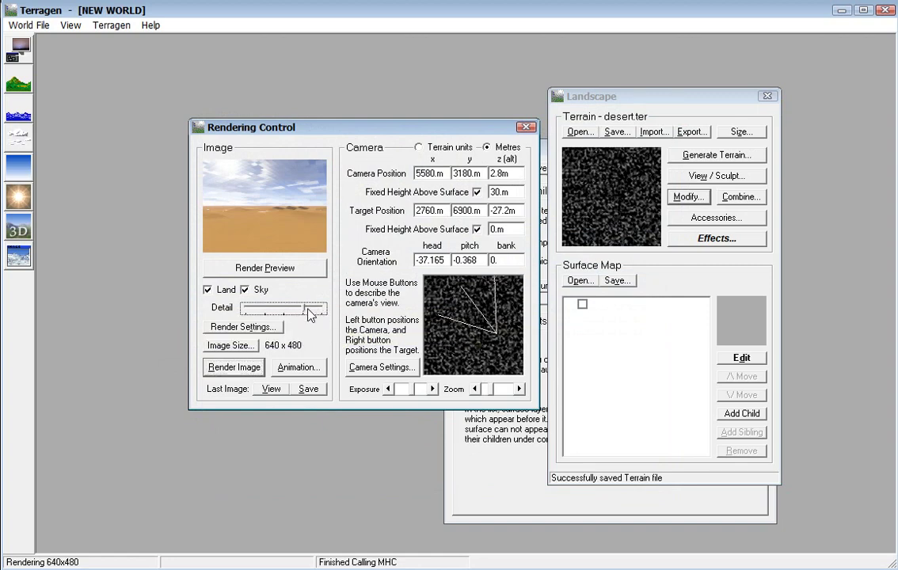
- Set the atmosphere's Simple Haze density to 43% and render a preview
click(27, 168)
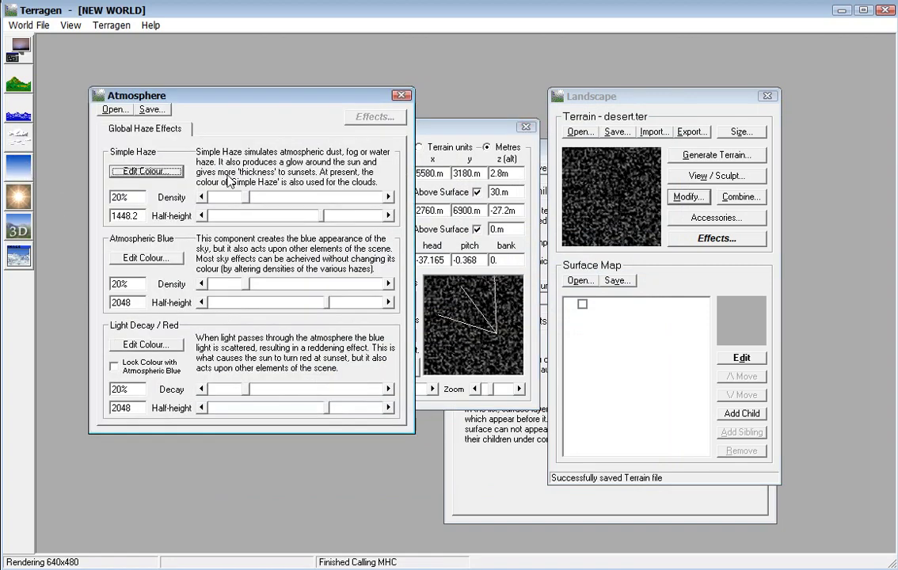
drag(248, 105, 594, 169)
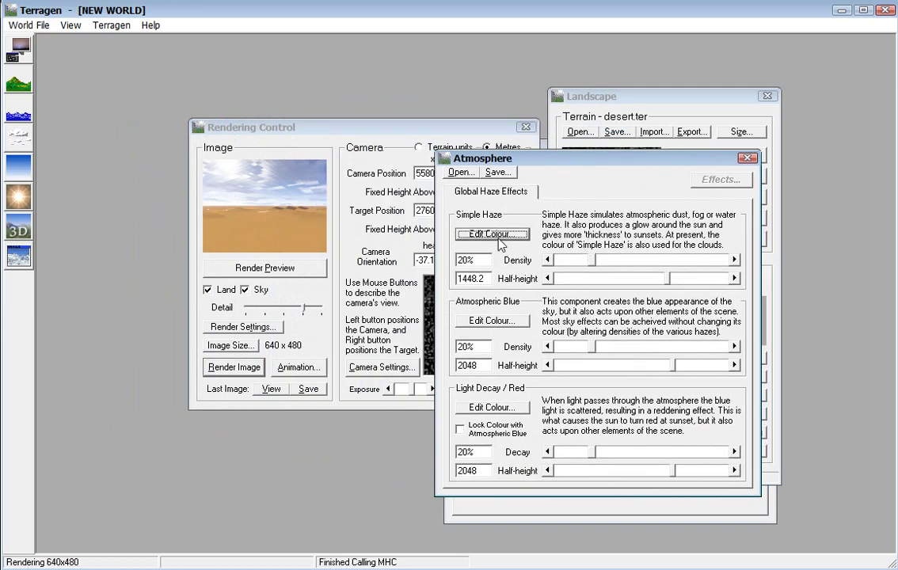
drag(574, 271, 631, 268)
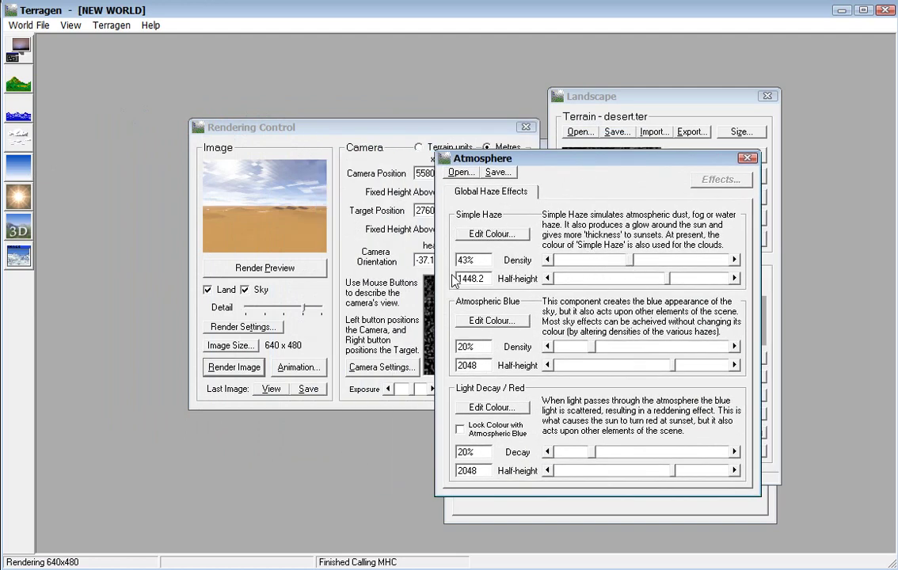
click(249, 269)
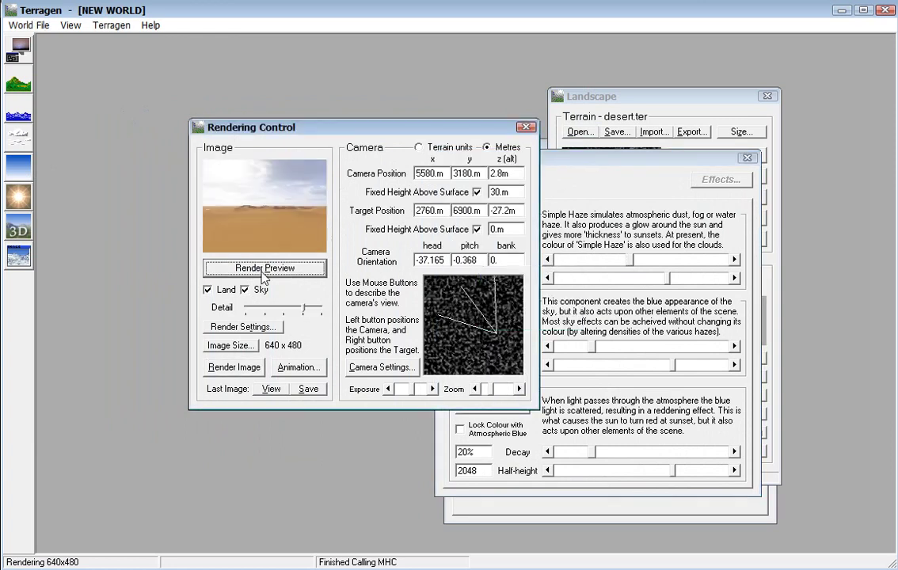
- Set the Atmospheric Blue colour to red 153, green 80 and blue 43, and render a preview
click(543, 184)
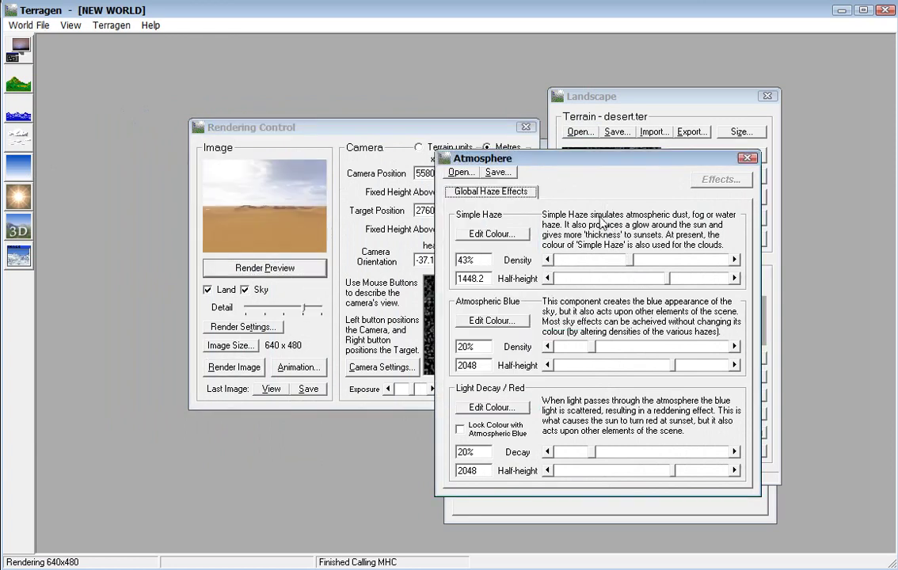
click(486, 321)
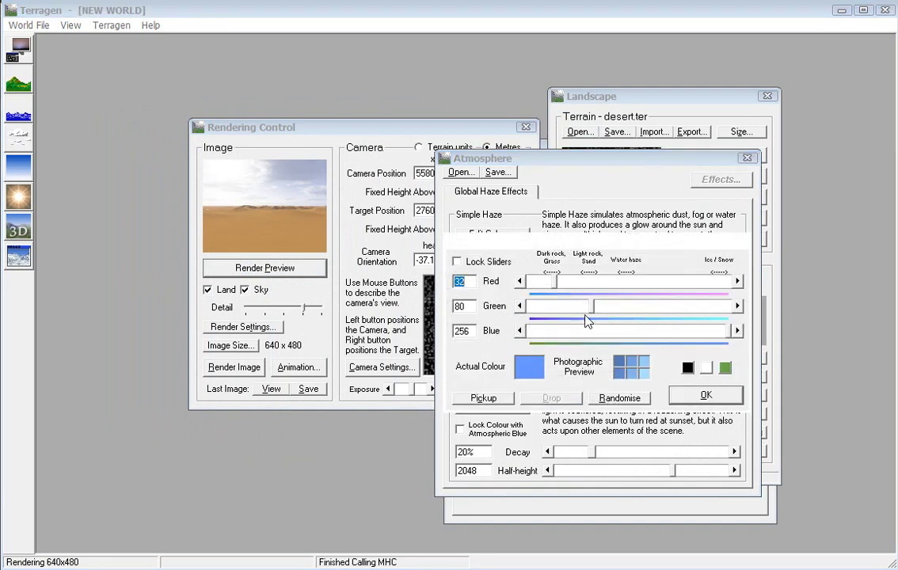
drag(559, 282, 648, 236)
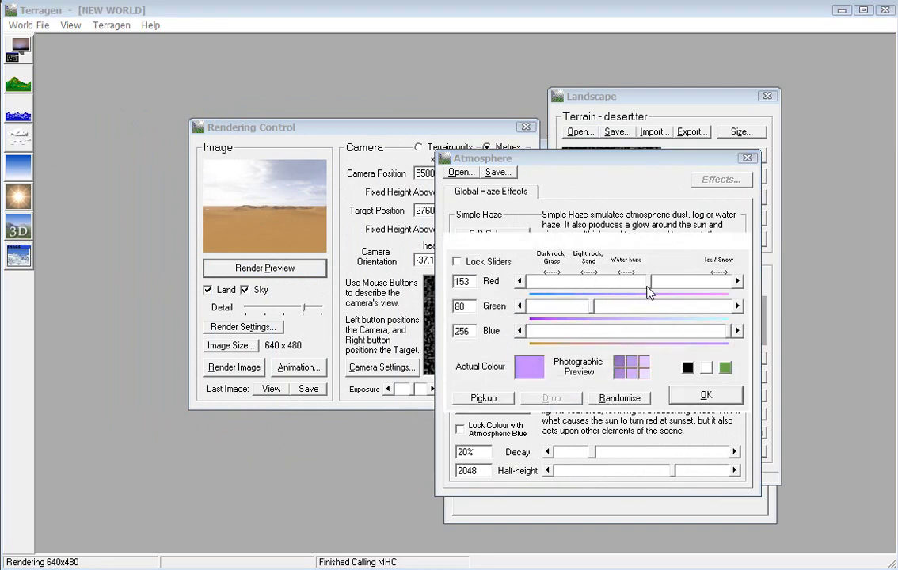
click(600, 331)
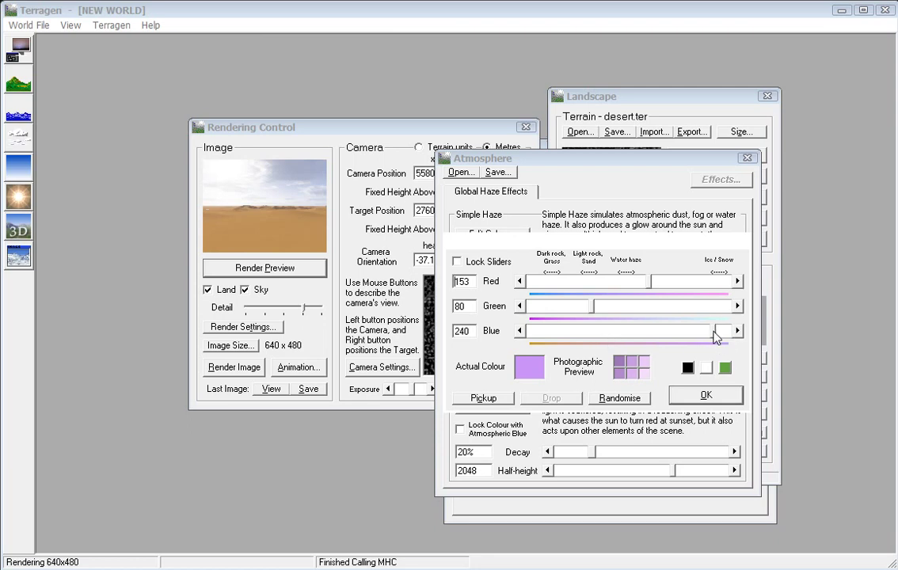
drag(717, 333, 563, 337)
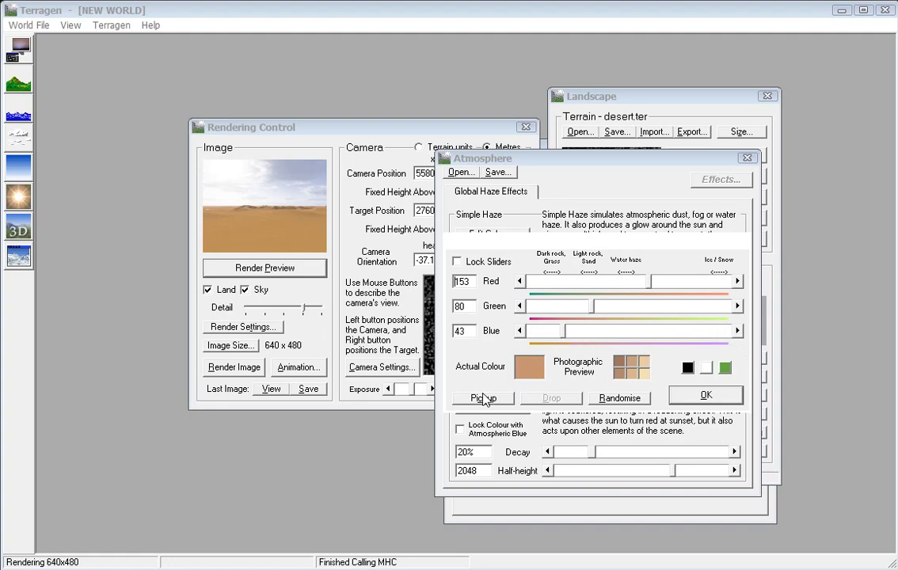
click(703, 395)
click(255, 270)
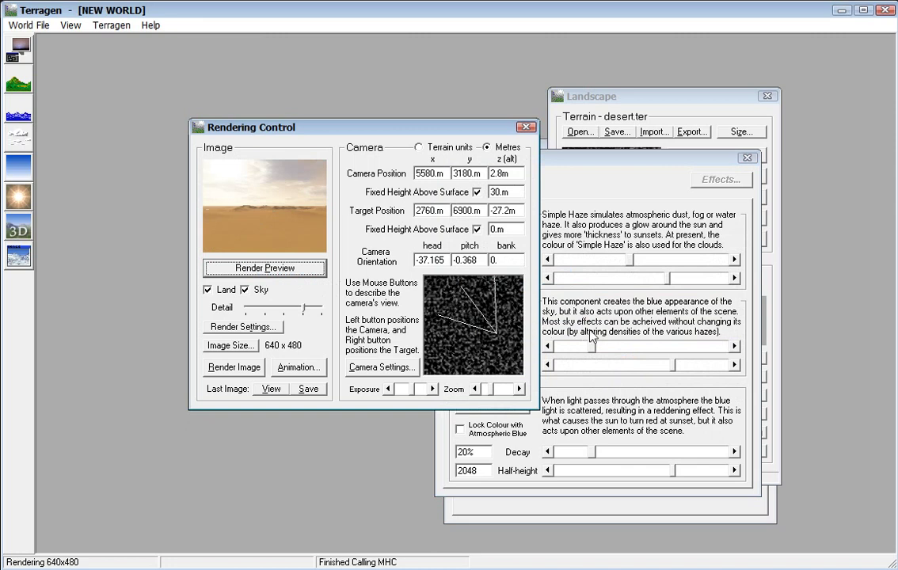
- Try an Atmospheric Blue density of 43% and render a preview
click(595, 207)
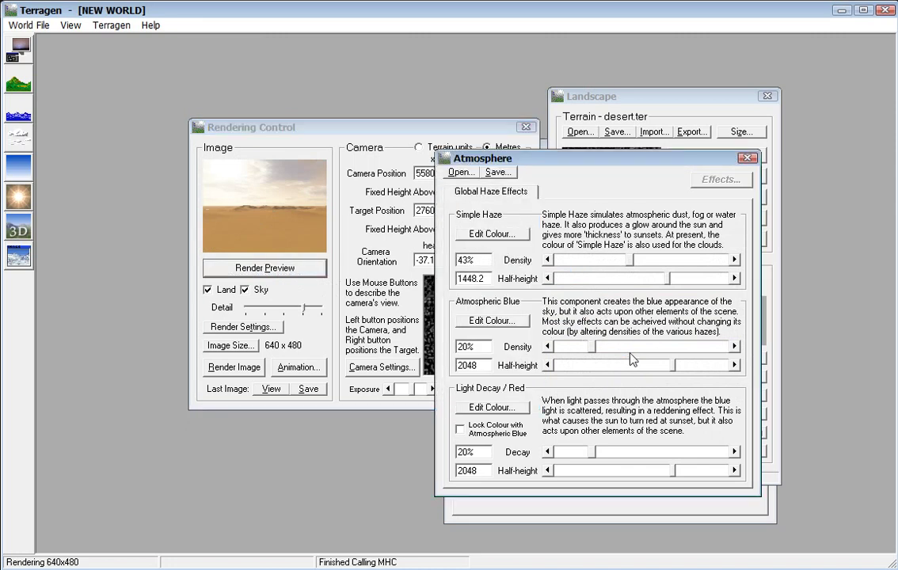
drag(594, 346, 631, 346)
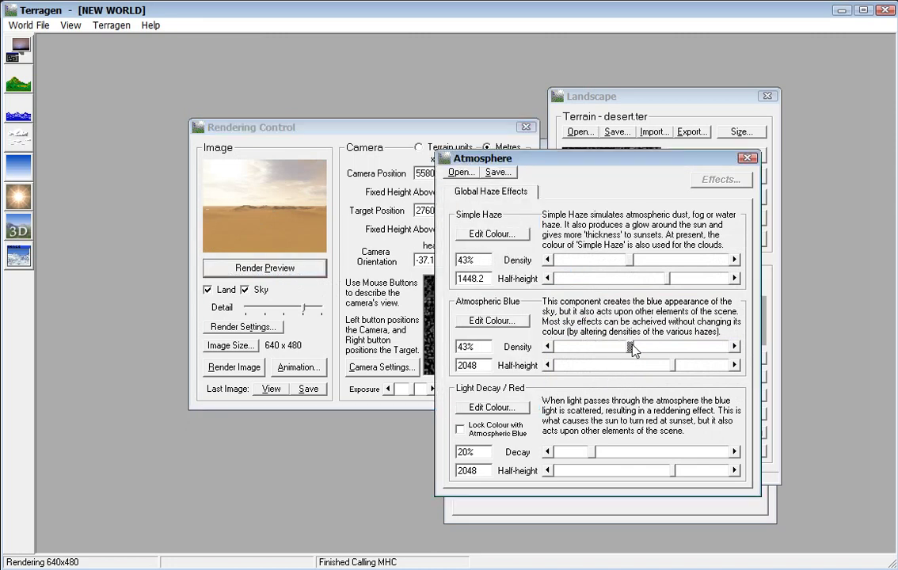
click(293, 267)
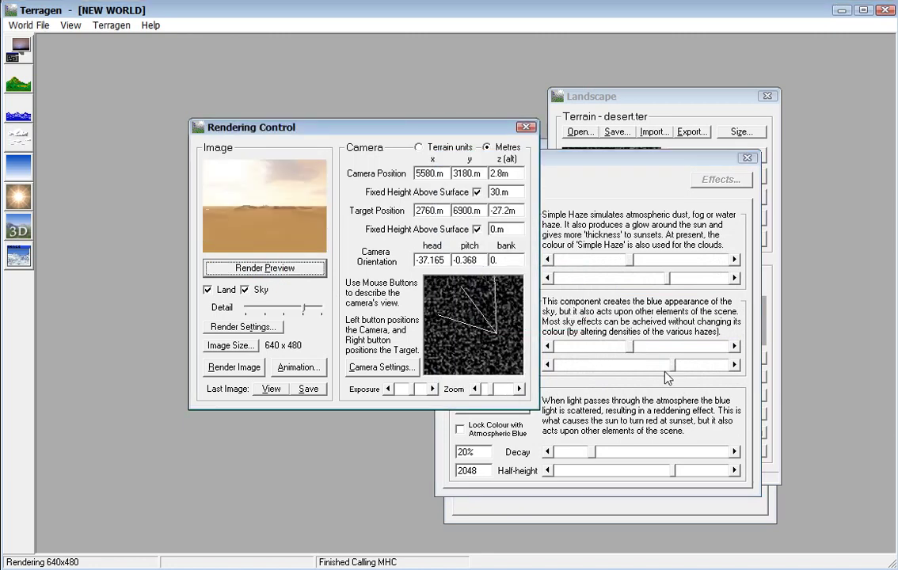
- Set the Atmospheric Blue density to 14% and its half-height to 104.7 m, and render a preview
drag(672, 365, 583, 352)
click(253, 269)
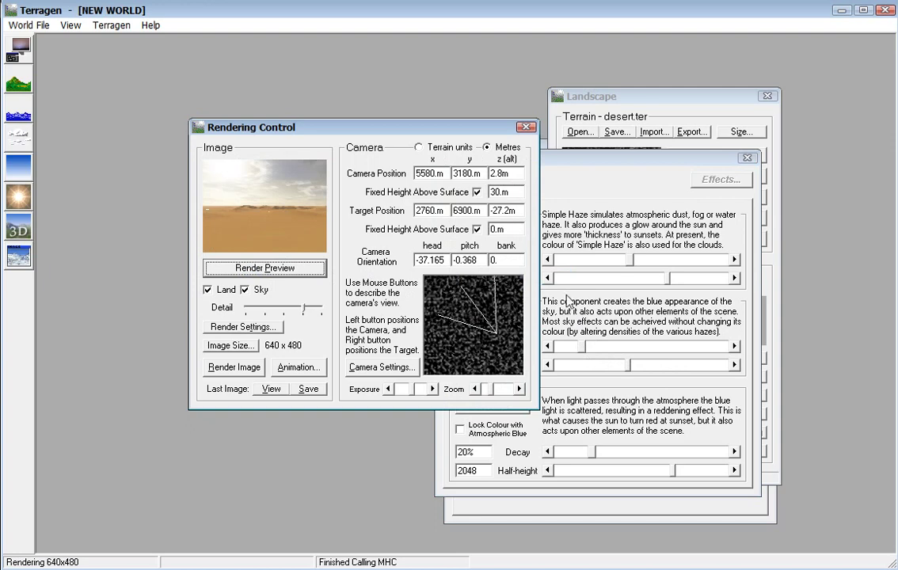
click(603, 190)
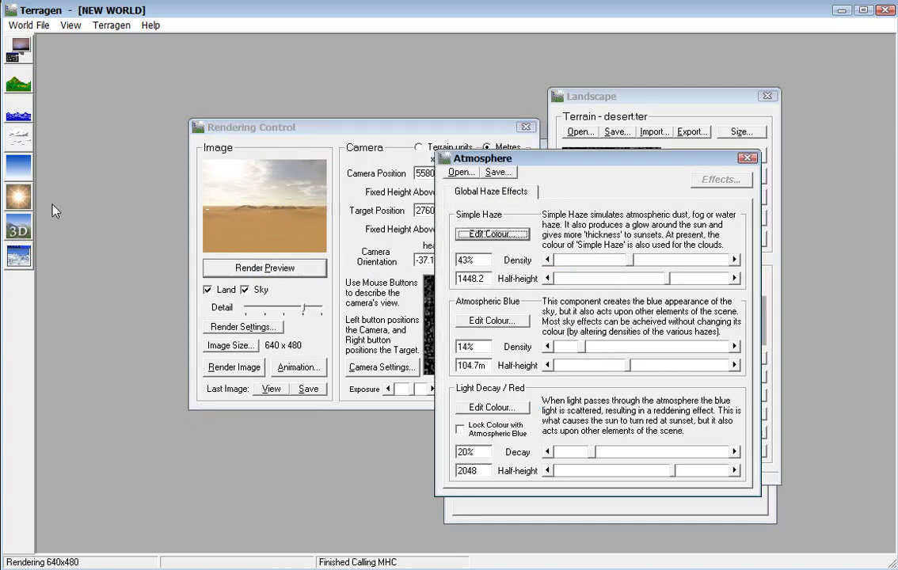
- Try a sun altitude of 7.4 in the lighting conditions and render a preview
click(26, 202)
drag(261, 180, 279, 181)
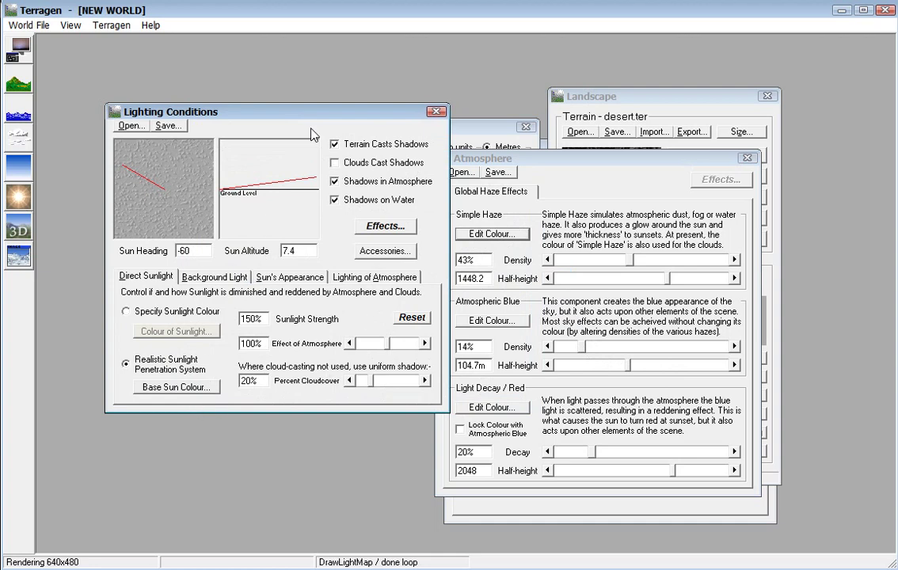
drag(305, 123, 623, 150)
click(252, 267)
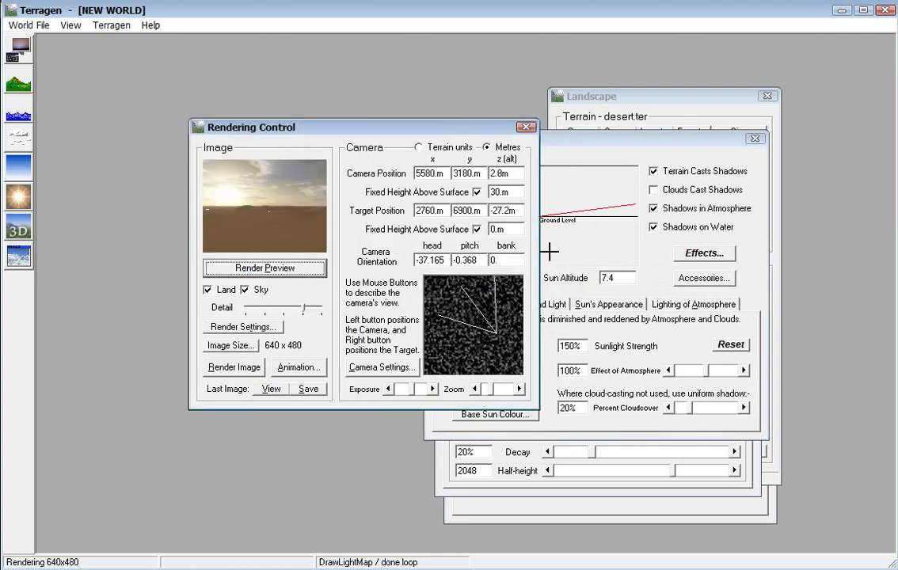
- Raise the sun altitude to 18.435, render a preview, and close the lighting conditions
drag(543, 252, 575, 203)
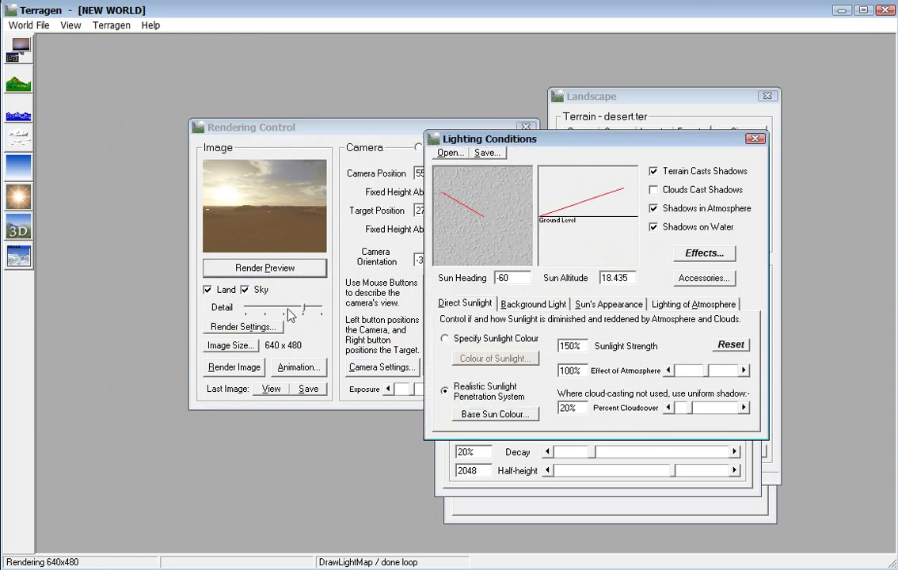
click(251, 269)
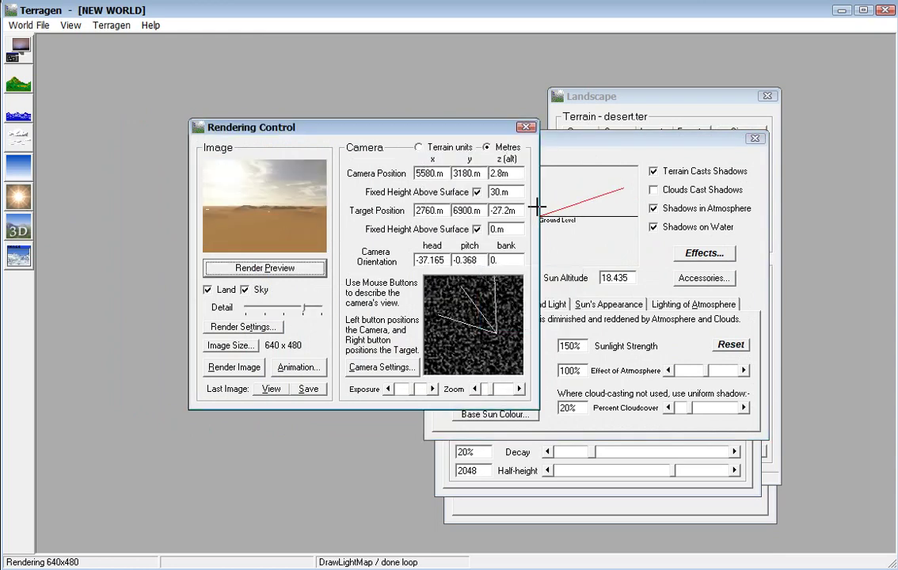
click(616, 151)
click(755, 138)
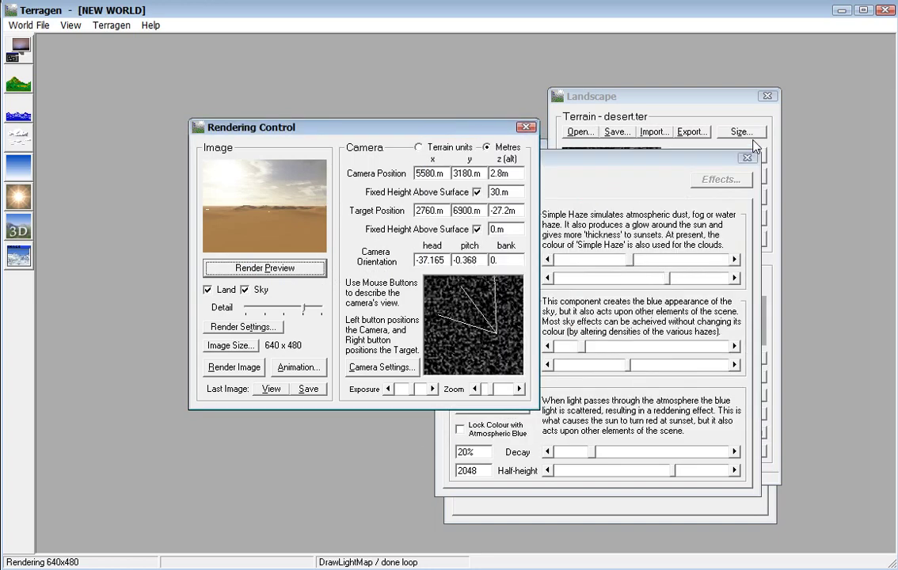
- Lower the Simple Haze density to about a fifth of its range and reduce its half-height, rendering a preview after each change
click(605, 200)
drag(631, 259, 588, 259)
click(281, 270)
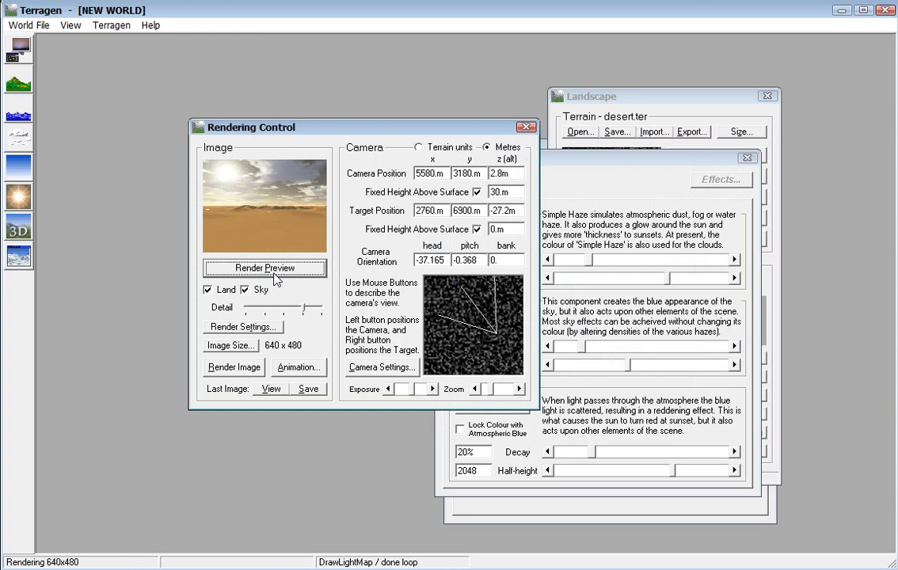
drag(641, 279, 554, 278)
click(276, 268)
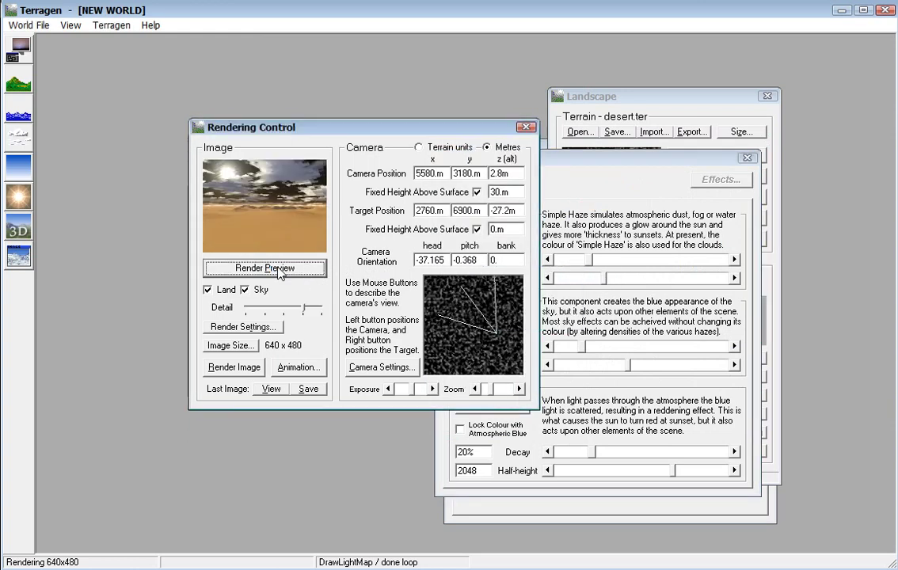
- Raise the Simple Haze half-height to slightly above mid-range, set the render detail to maximum, and render a preview
drag(608, 282, 657, 279)
drag(309, 314, 323, 310)
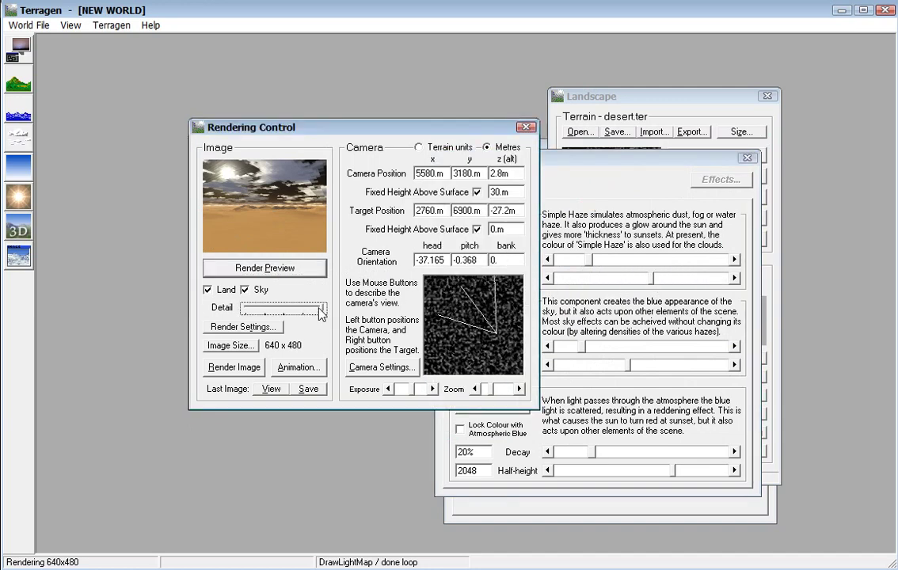
click(239, 327)
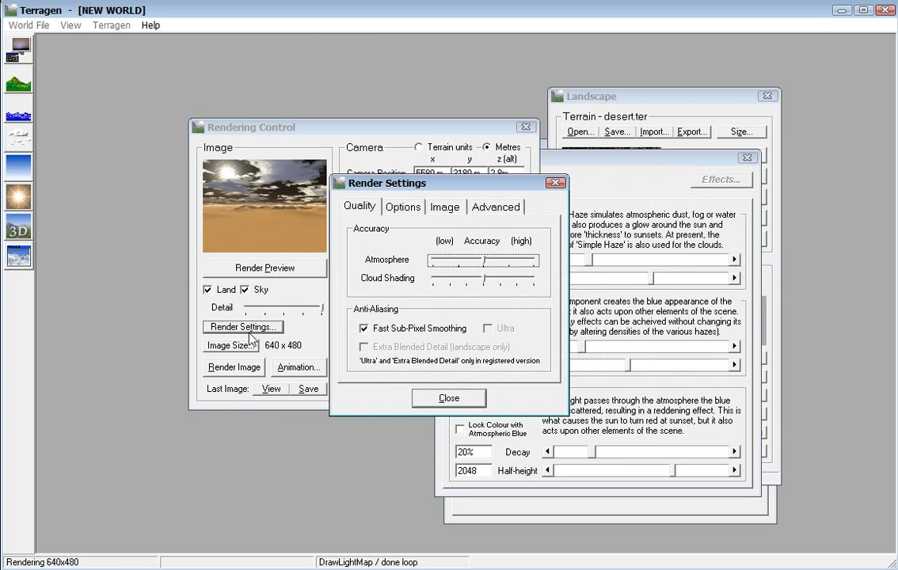
click(448, 398)
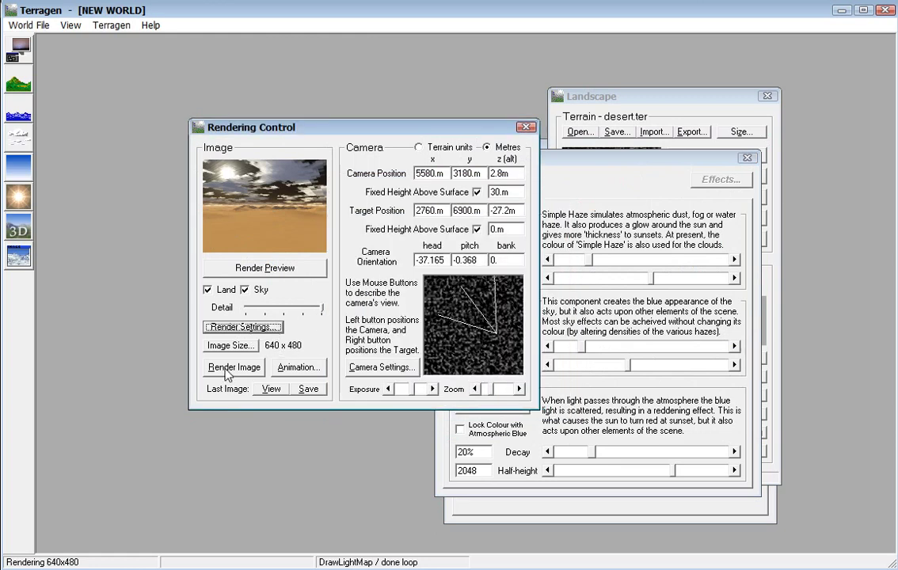
click(250, 269)
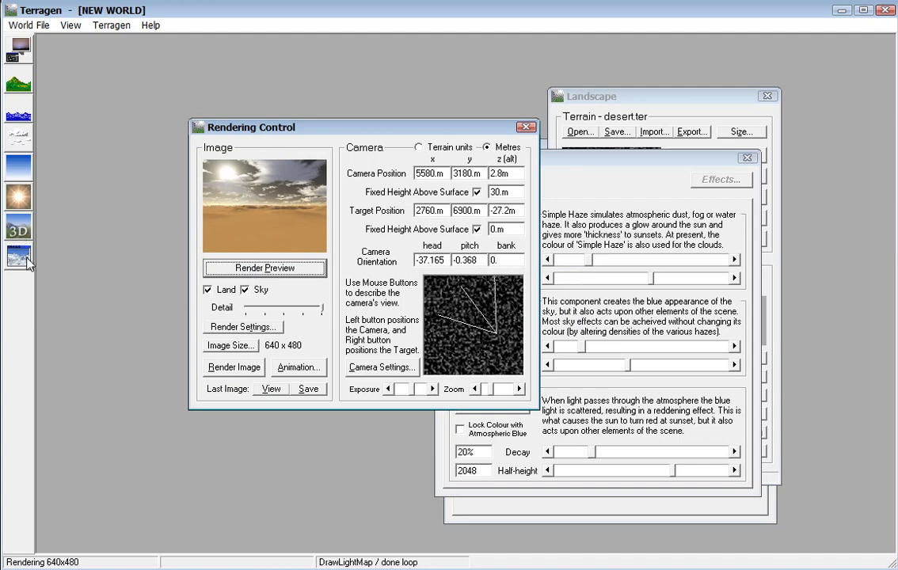
- Set the cloud layer's density contrast to 11, update the cloud view, and render a preview
click(19, 135)
drag(234, 94, 611, 181)
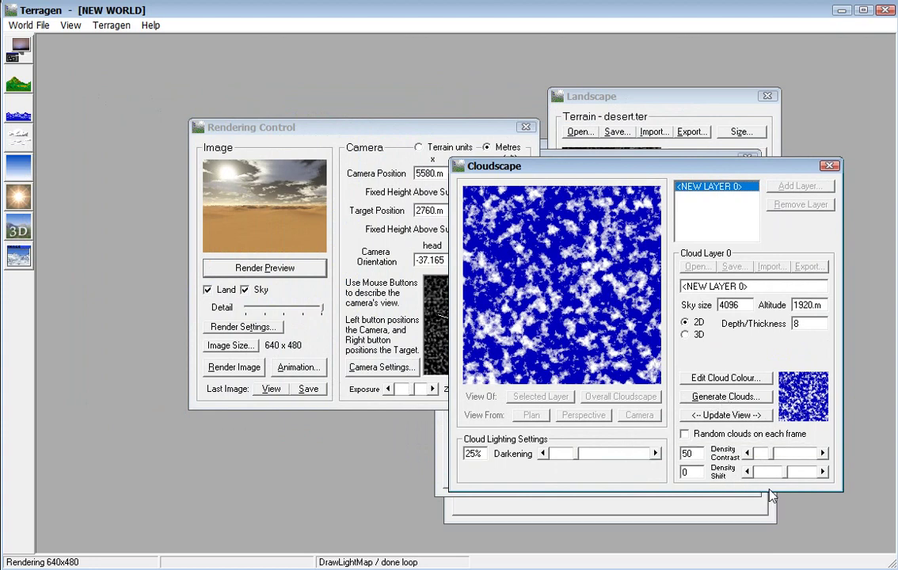
drag(762, 454, 756, 457)
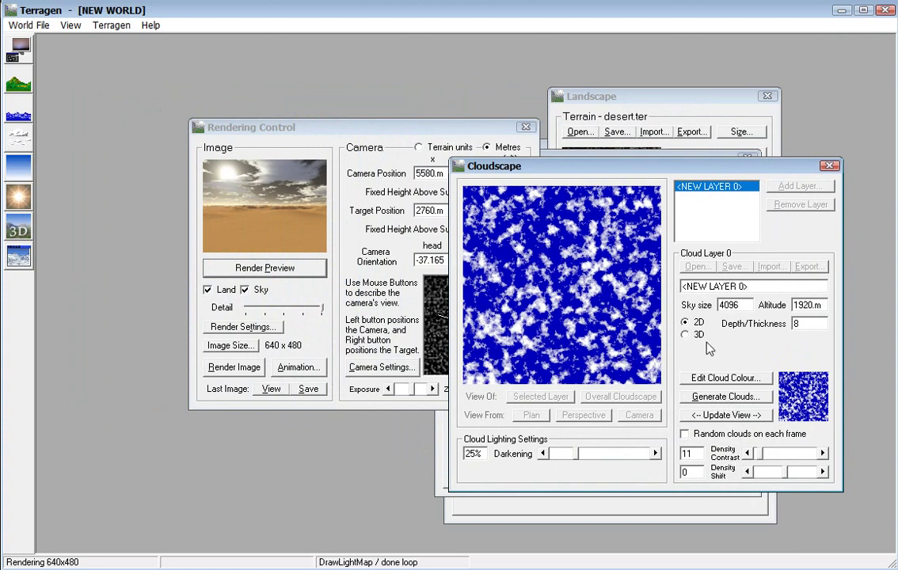
click(705, 398)
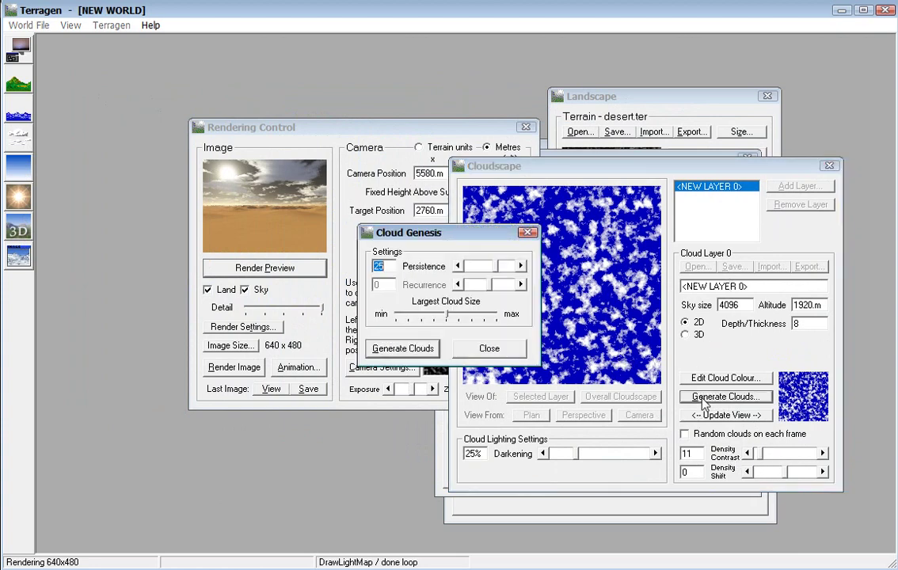
click(491, 350)
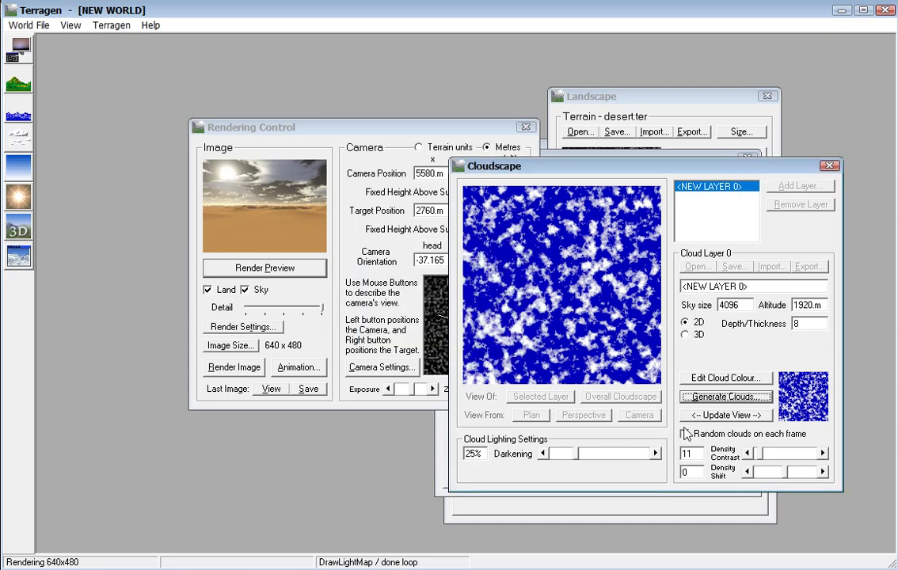
click(726, 415)
click(251, 271)
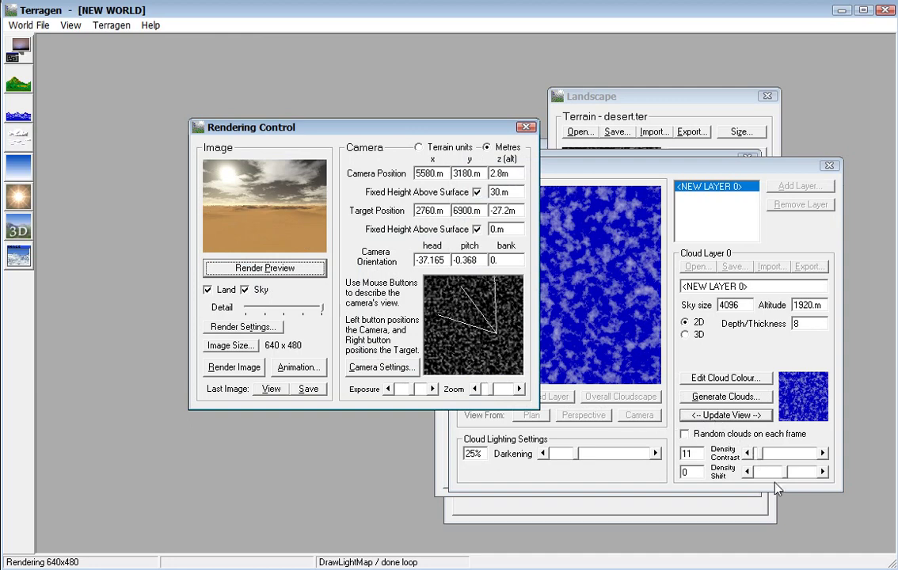
- Try a density shift of -76 for the cloud layer and update the cloud view
drag(786, 473, 765, 474)
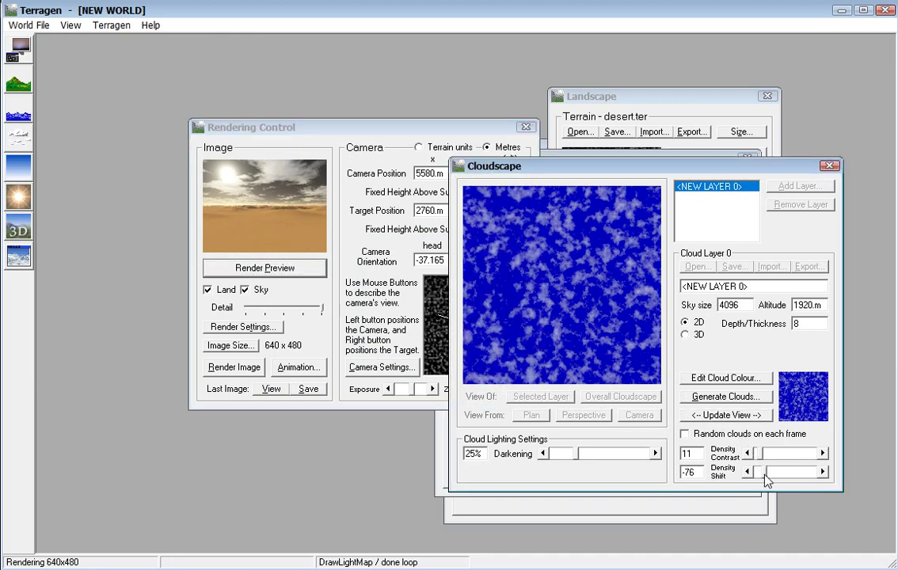
click(715, 396)
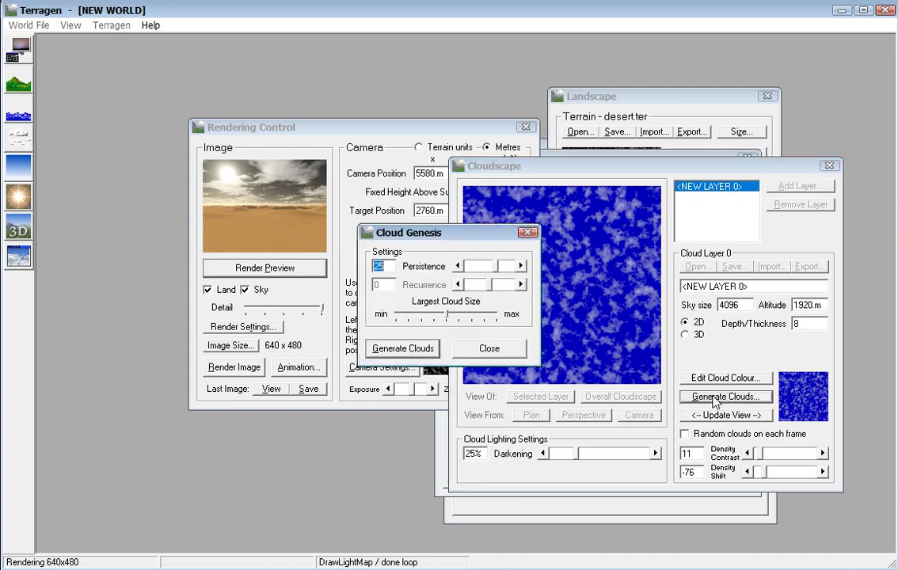
click(489, 348)
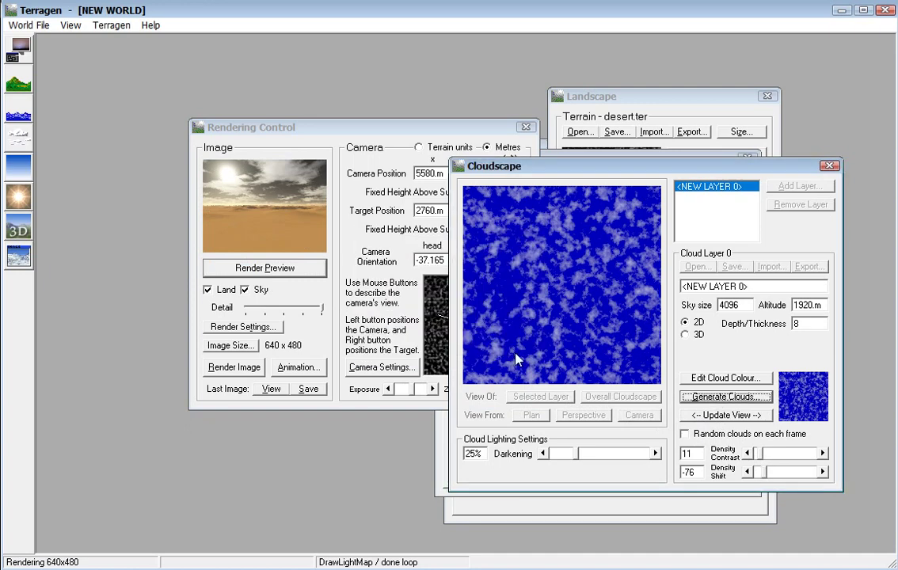
click(707, 418)
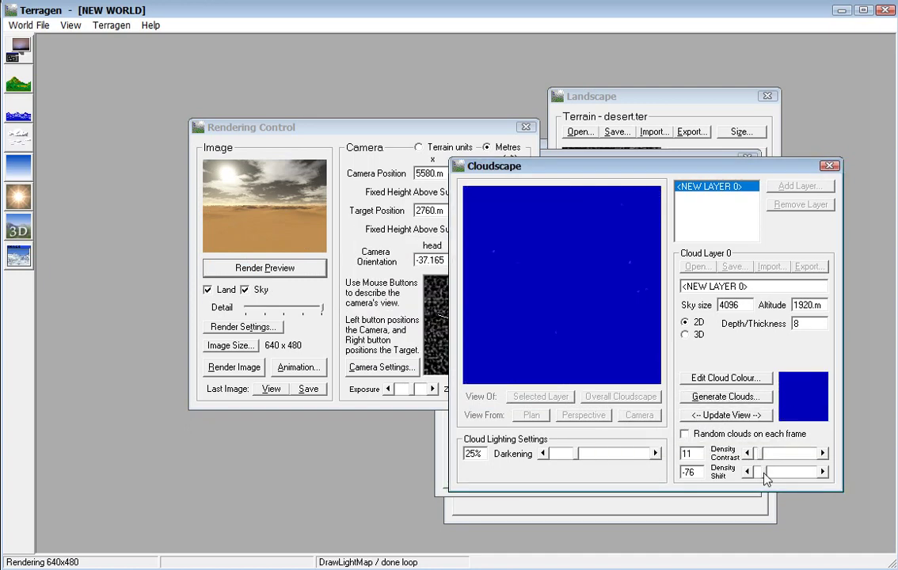
- Set the cloud layer's density shift to -26, update the cloud view, and render a preview
drag(765, 477, 777, 473)
click(710, 417)
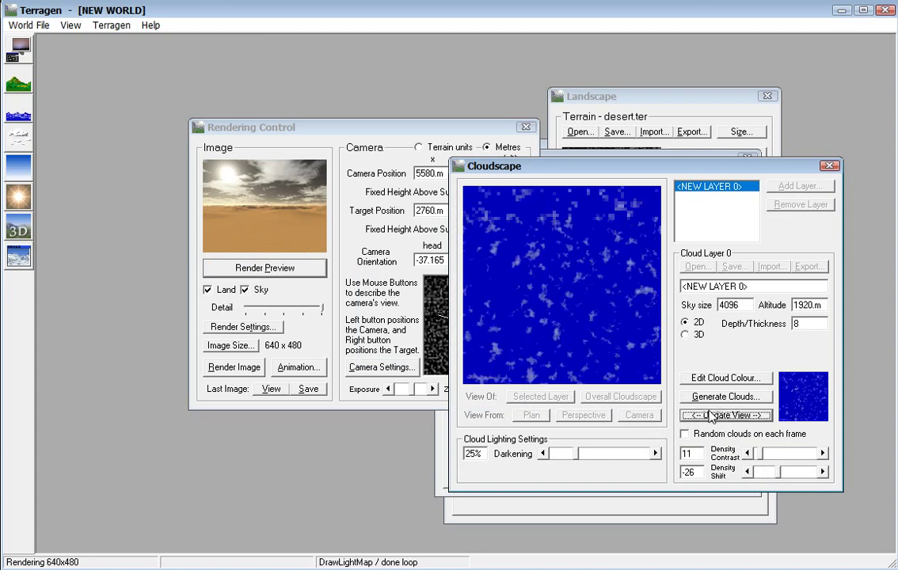
click(259, 270)
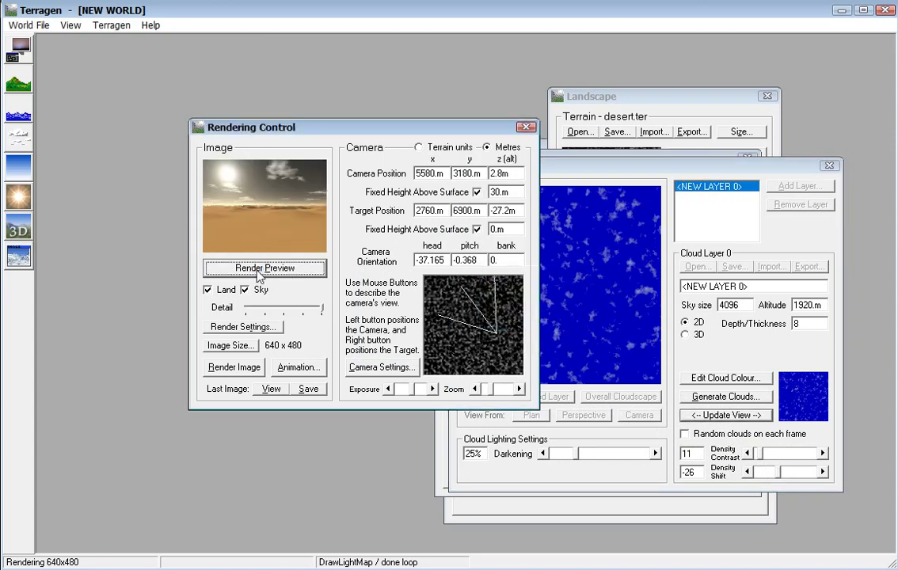
- Close Rendering Control, reposition the Cloudscape window, and reopen Rendering Control
click(526, 129)
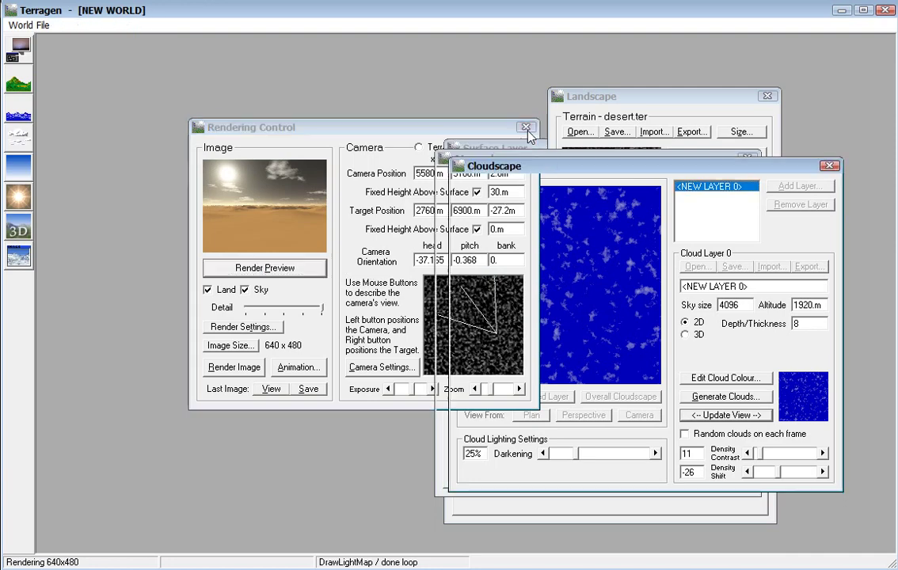
drag(581, 166, 469, 172)
click(16, 49)
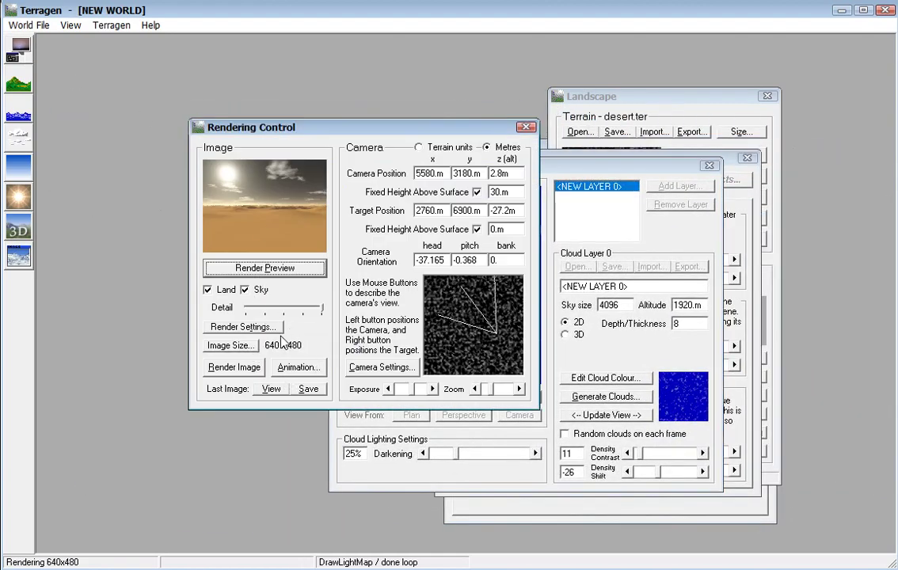
- Set the atmosphere accuracy to its highest level in the render settings and close them
click(238, 328)
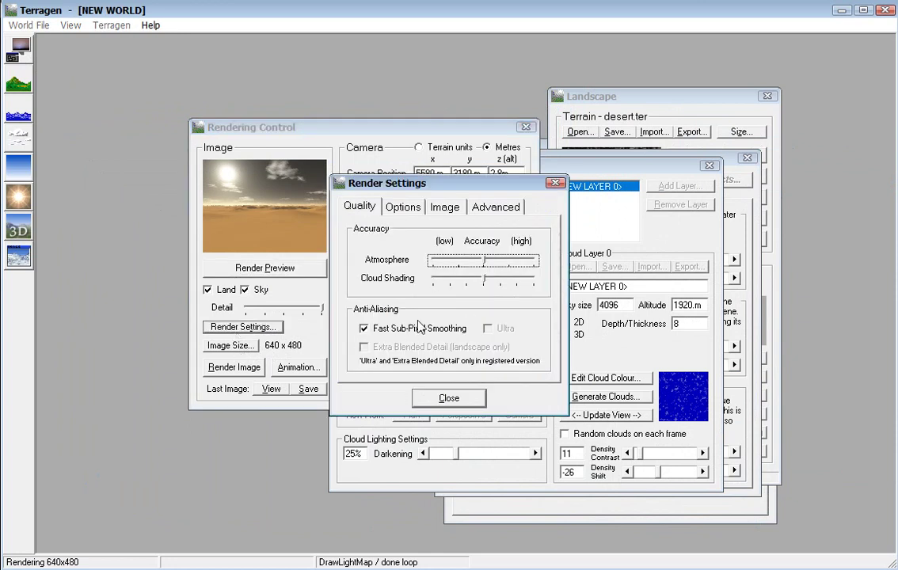
drag(507, 263, 519, 261)
click(485, 281)
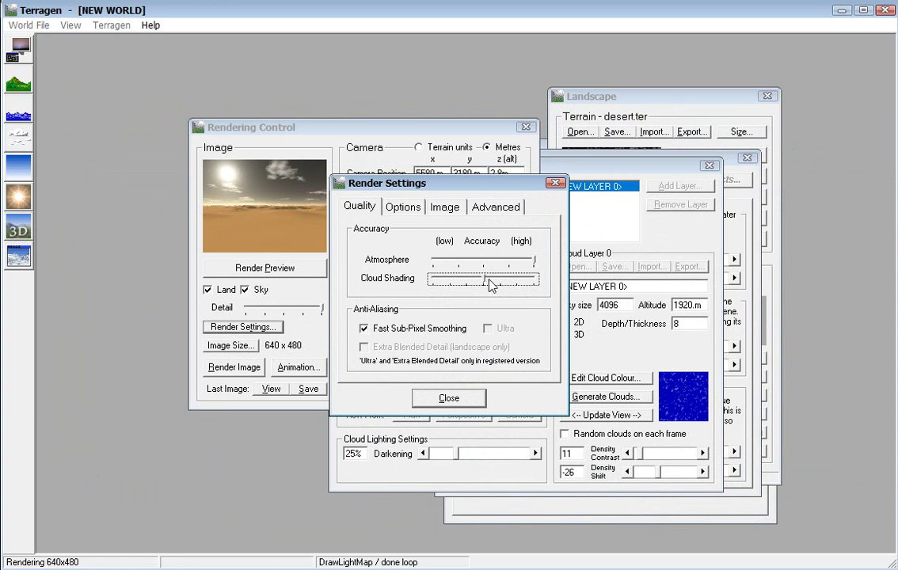
click(448, 398)
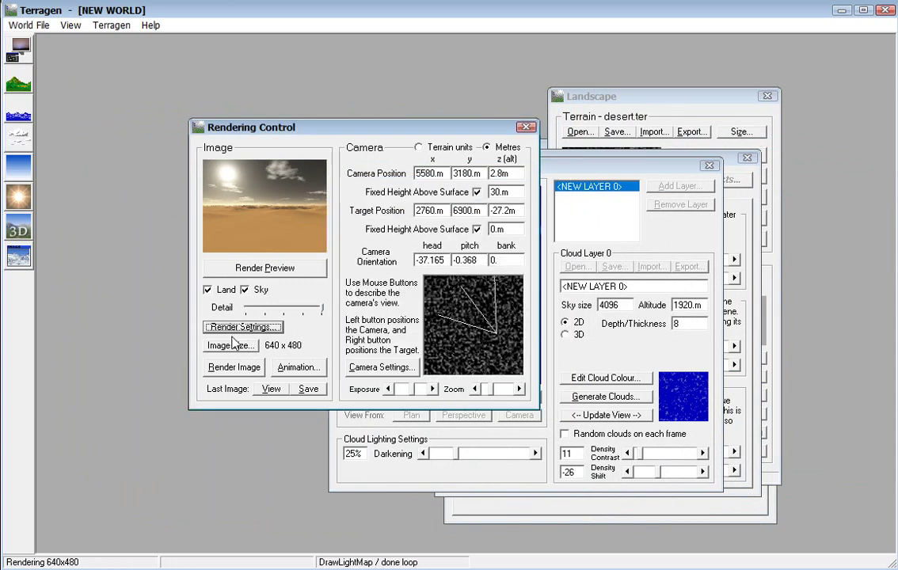
- Render a preview and the full 640 x 480 image, dismiss the completion message, and close the image
click(246, 268)
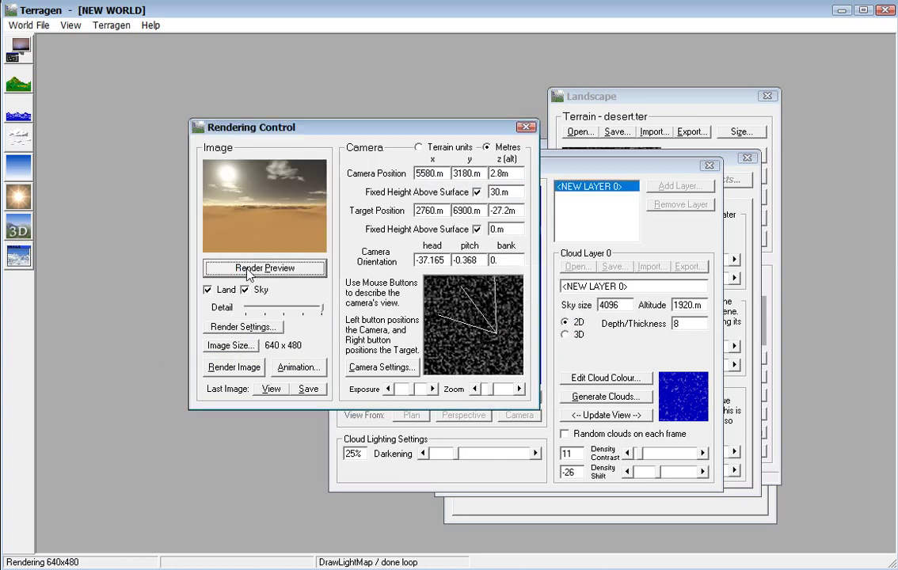
click(219, 367)
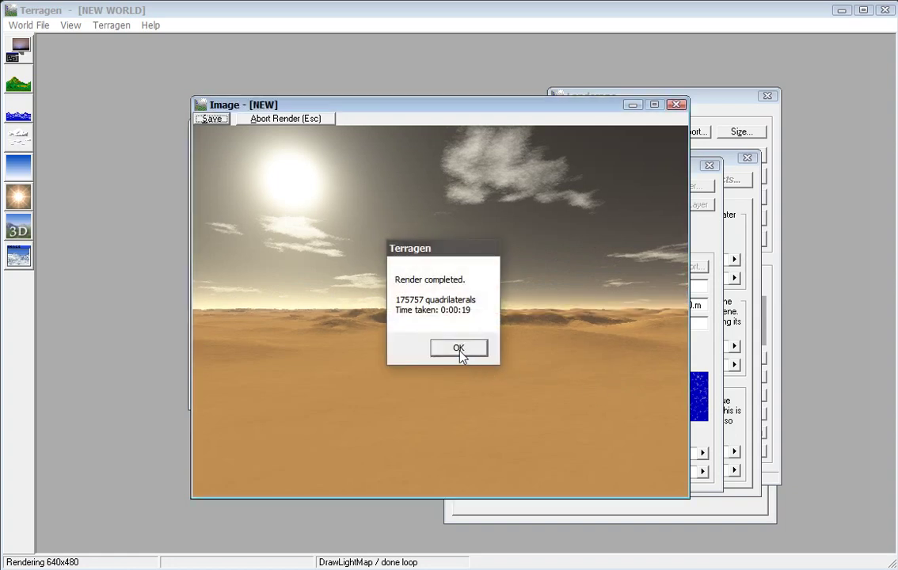
click(459, 350)
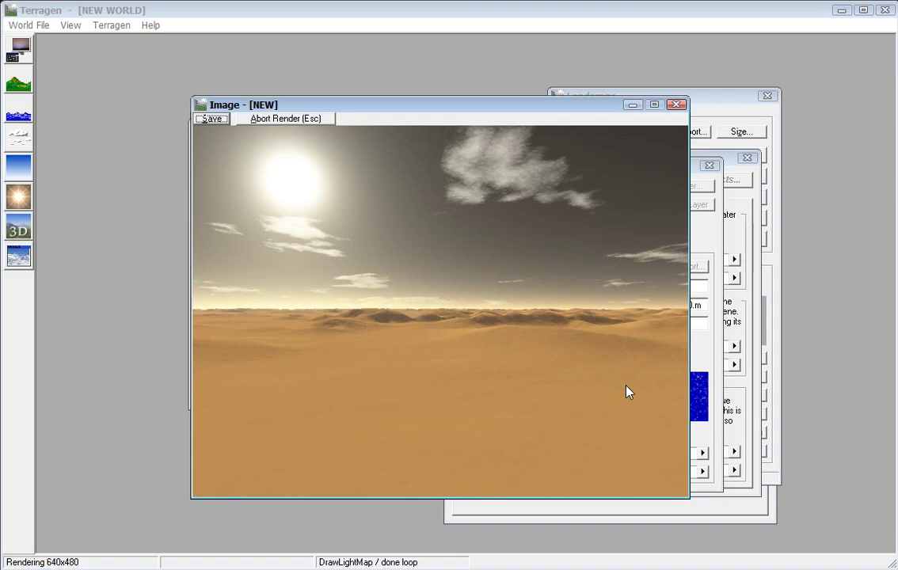
click(676, 105)
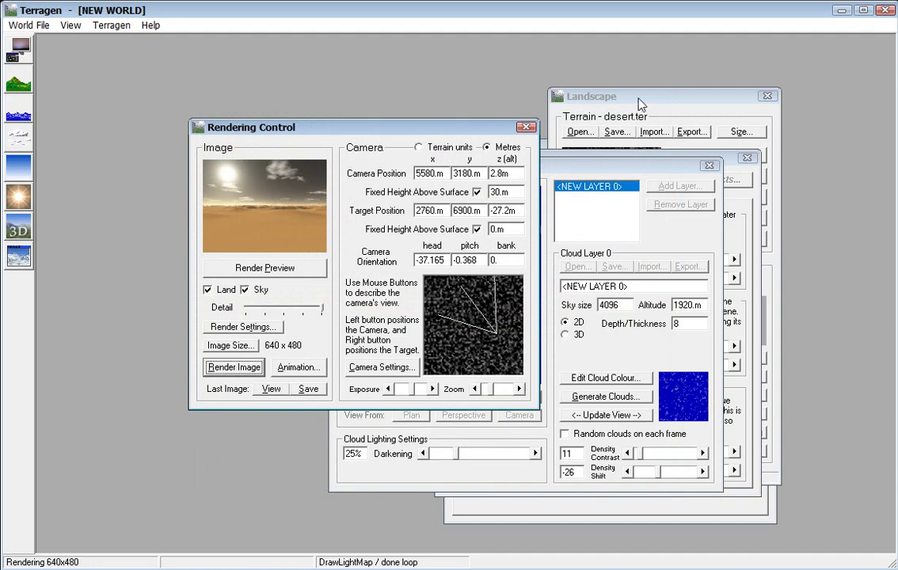
- Set the atmosphere's Light Decay/Red half-height to 30.7 m and decay to 55%, rendering a preview after each change
click(22, 165)
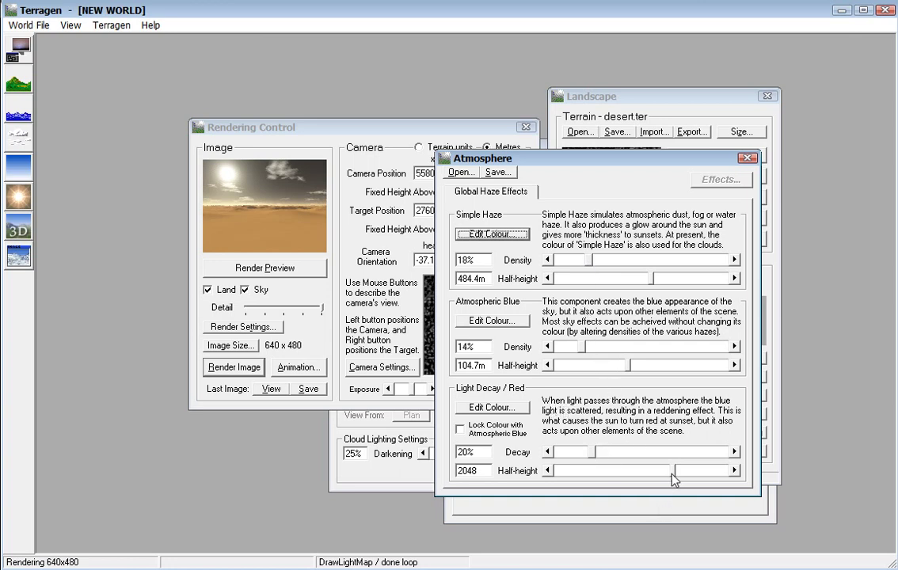
drag(672, 471, 633, 478)
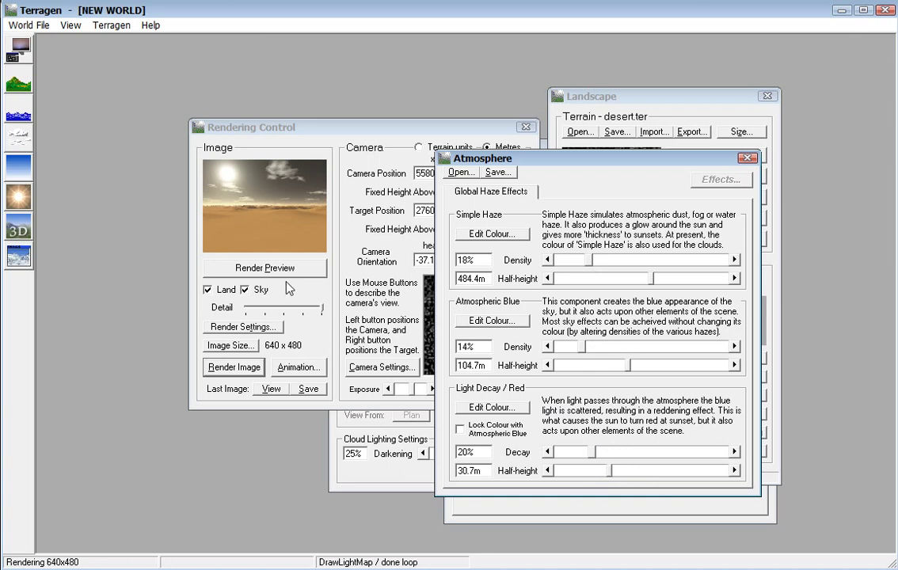
click(247, 268)
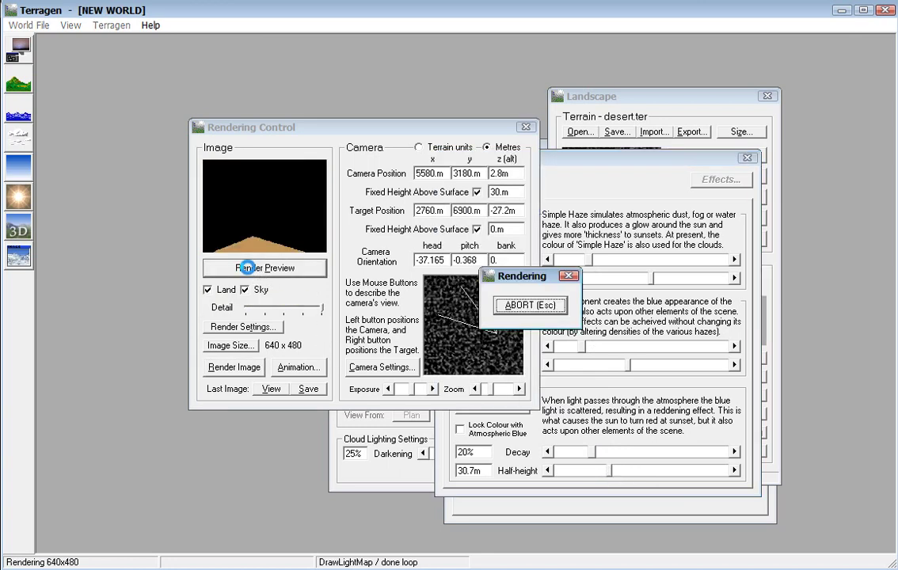
drag(593, 452, 651, 454)
click(254, 268)
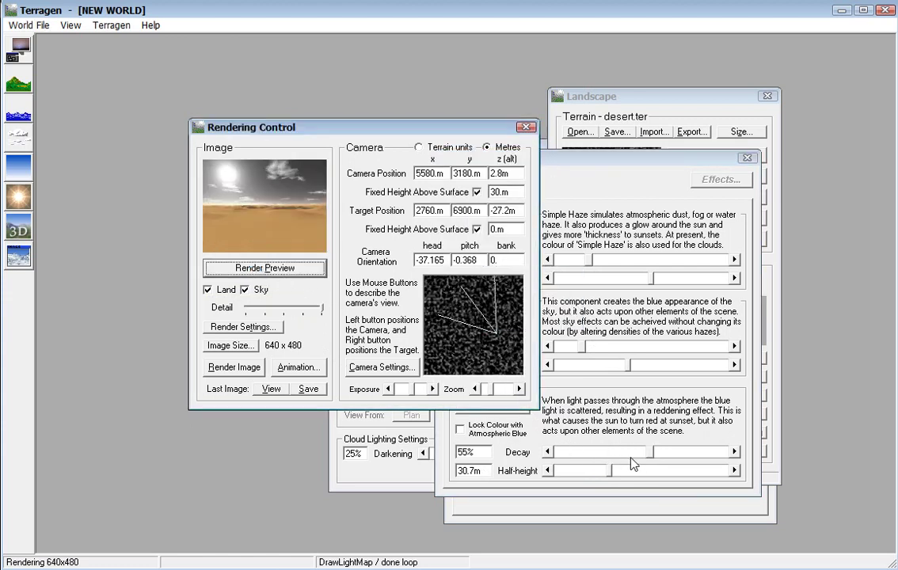
- Try a higher Simple Haze density with a preview render, and settle on a density of 29%
click(595, 321)
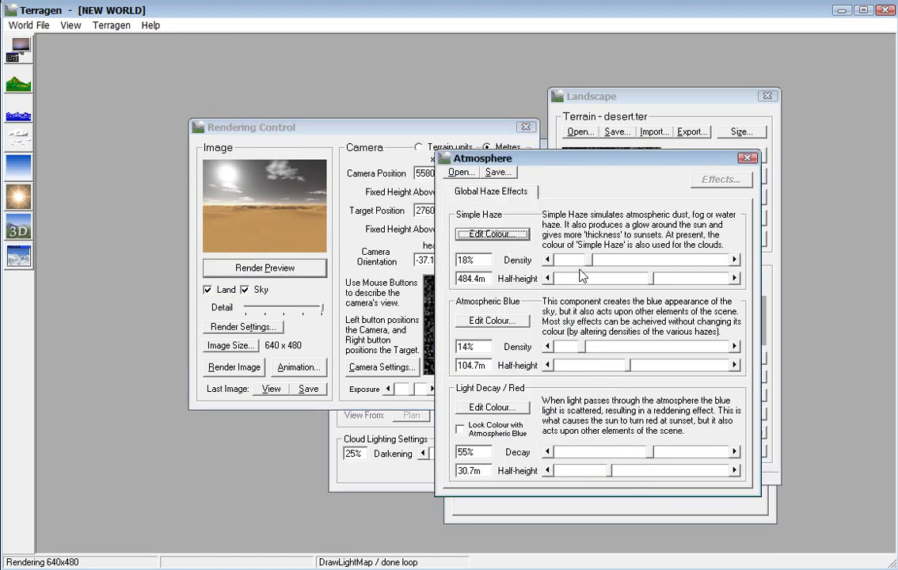
drag(594, 267, 620, 268)
click(252, 268)
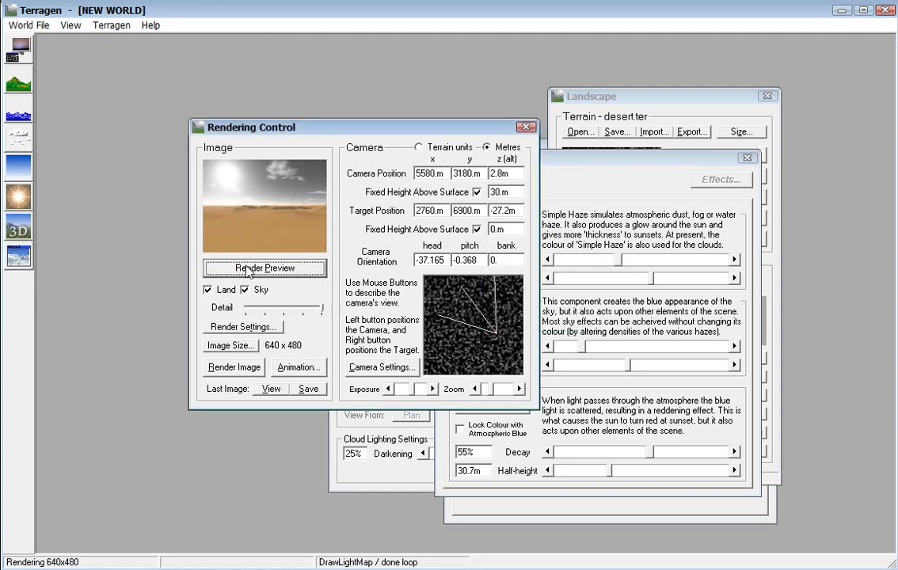
drag(621, 260, 607, 261)
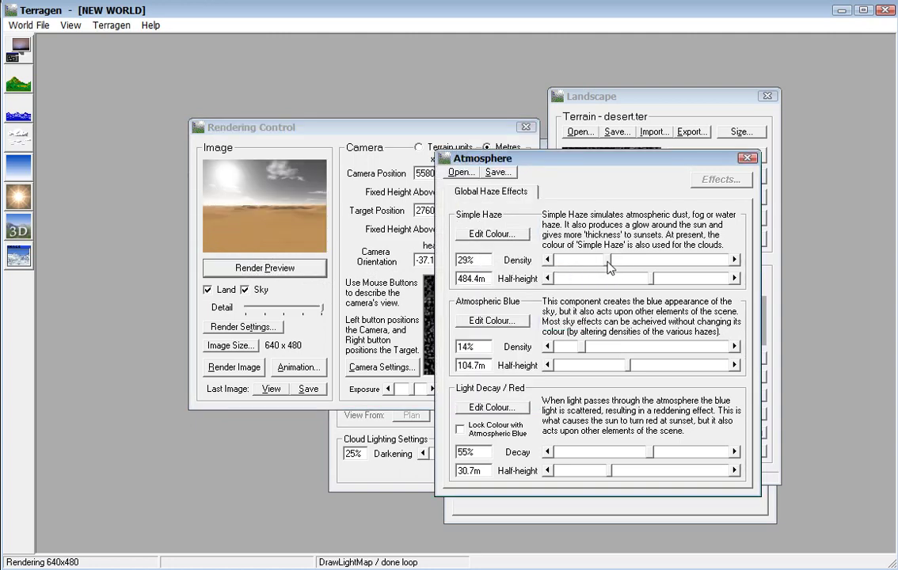
- Set the Simple Haze colour to red 154, green 119, blue 72 and render a preview
click(485, 238)
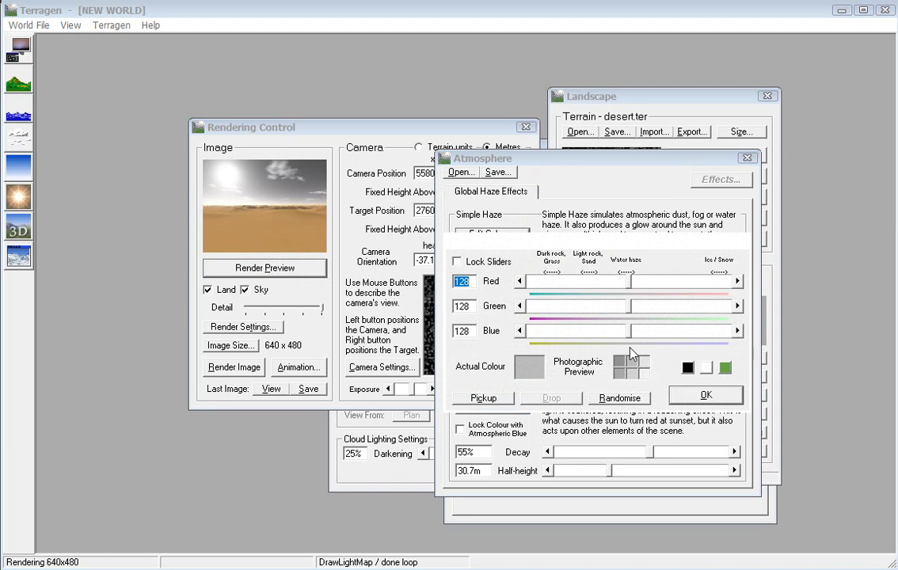
drag(631, 336, 588, 335)
drag(632, 287, 652, 287)
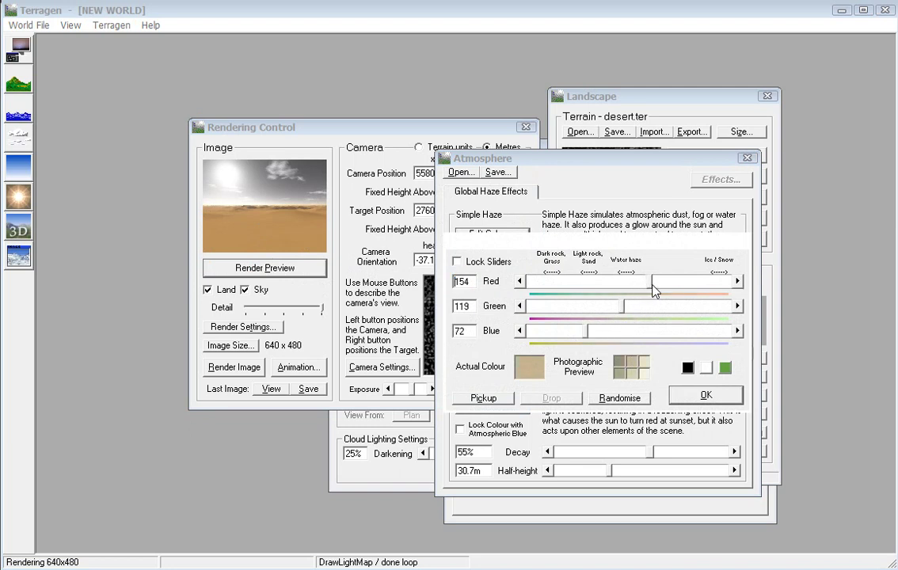
click(705, 395)
click(248, 273)
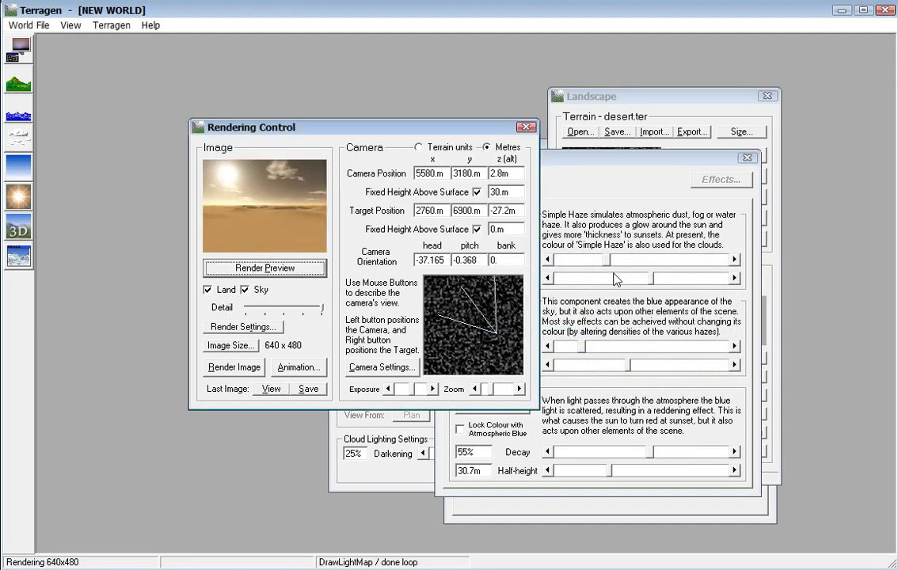
- Try a Simple Haze density of 30% with a half-height of 48.5 m and render a preview
click(543, 237)
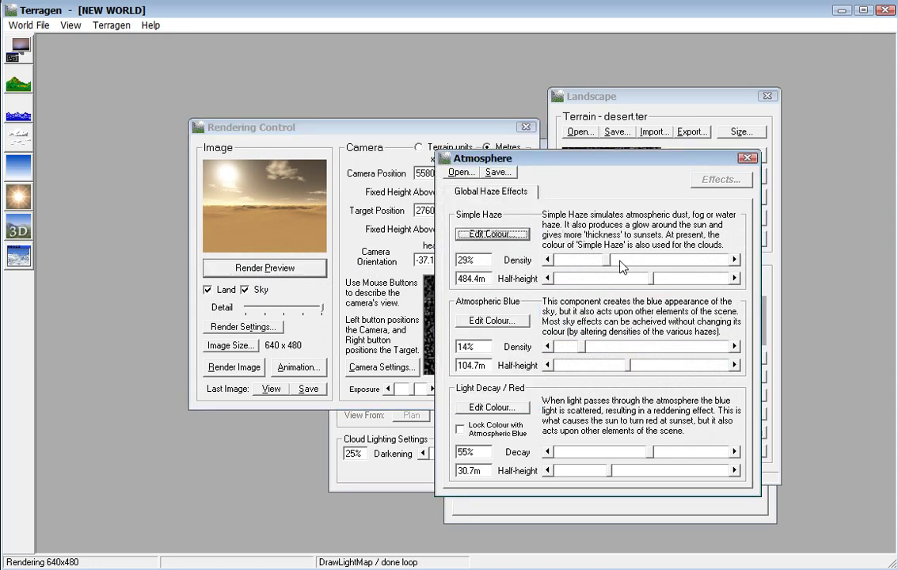
drag(613, 261, 615, 285)
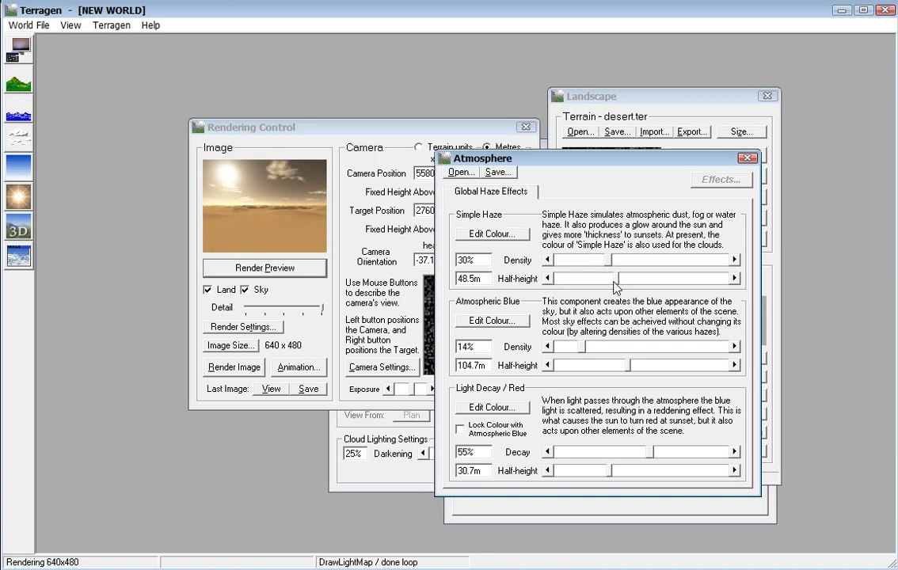
click(279, 268)
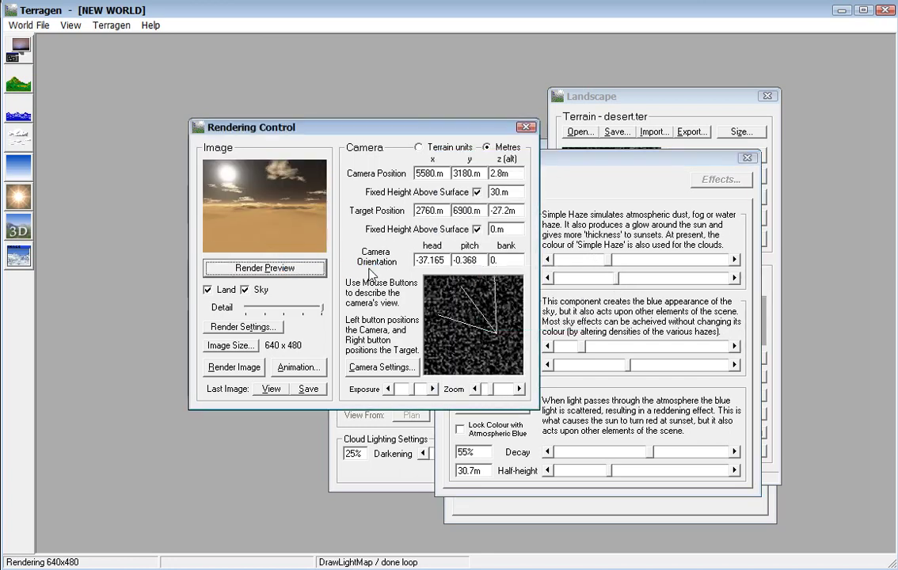
- Try a slightly higher Simple Haze density and half-height and render a preview
click(612, 272)
drag(610, 261, 634, 279)
click(255, 269)
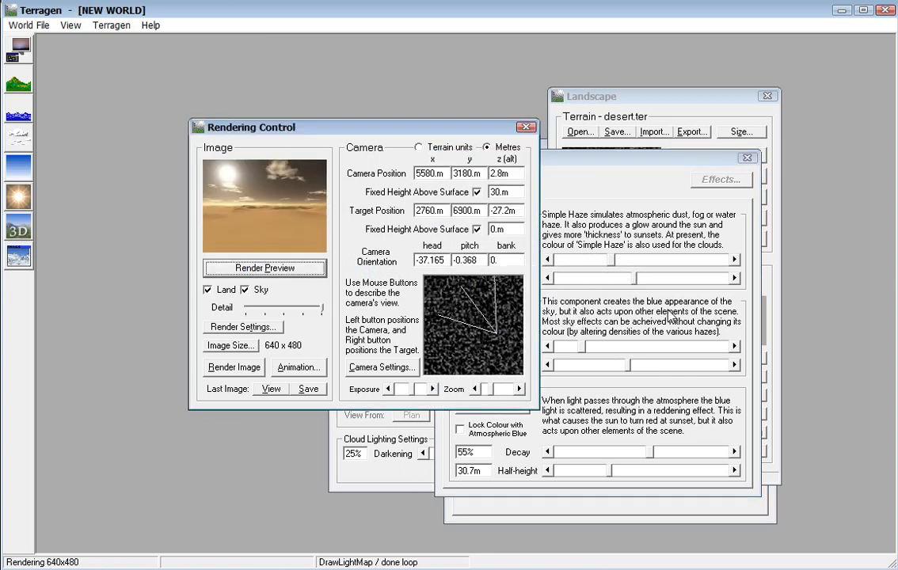
- Set the Simple Haze half-height to 729.1 m, lower its density below 29%, and render a preview
click(565, 250)
click(587, 259)
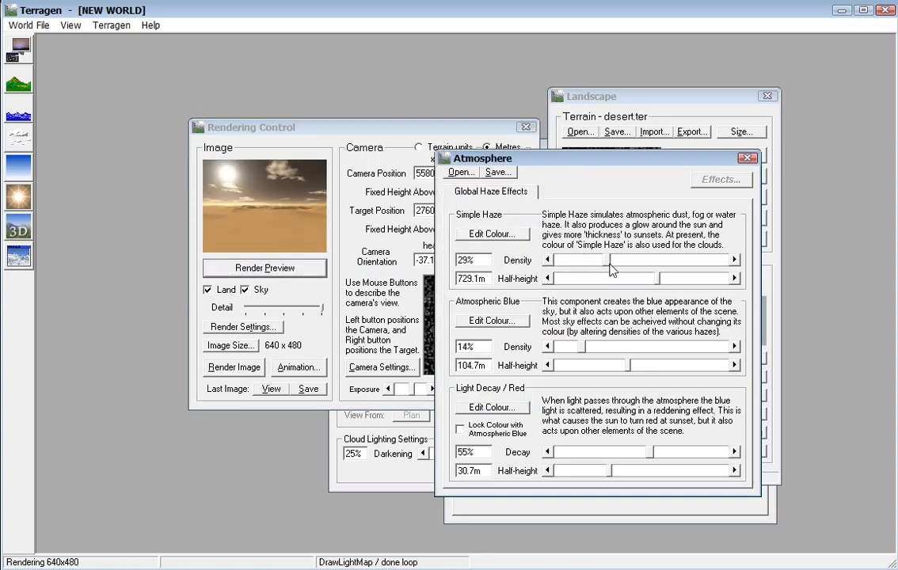
click(253, 269)
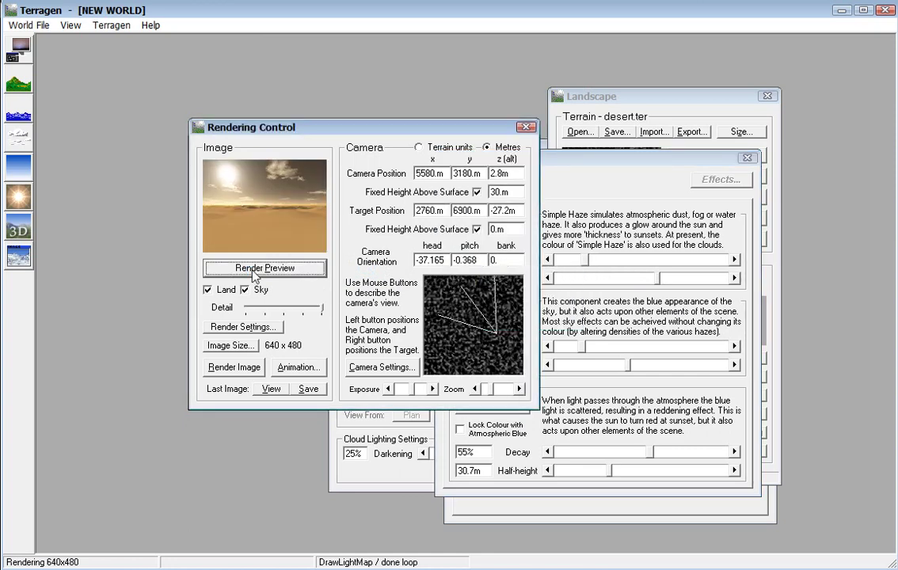
- Render the full 640 x 480 image with the adjusted haze, dismiss the completion message, and close the image
click(214, 367)
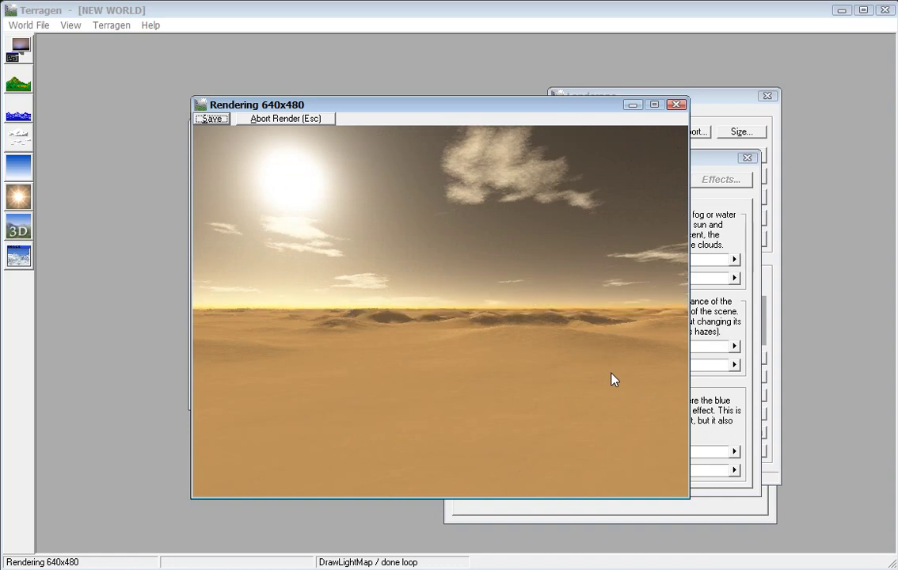
click(457, 348)
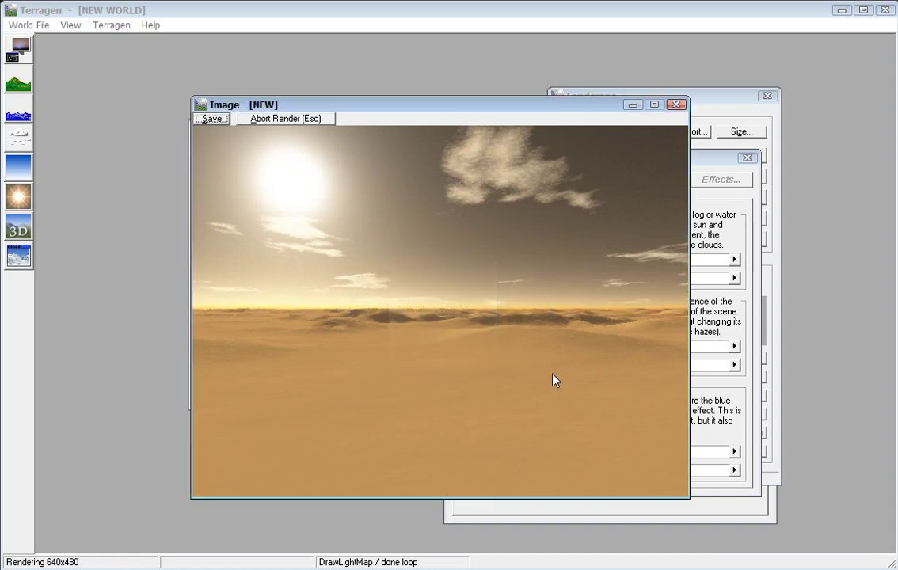
click(676, 106)
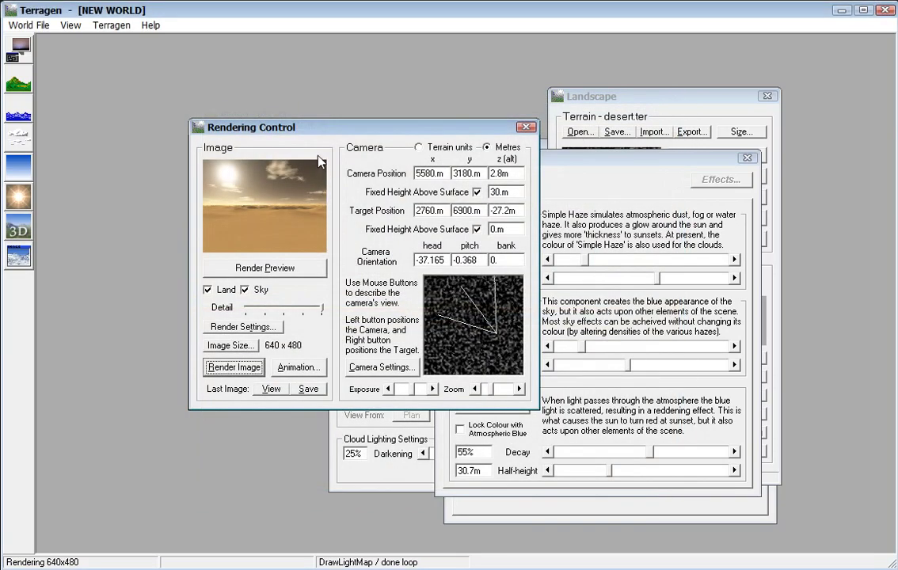